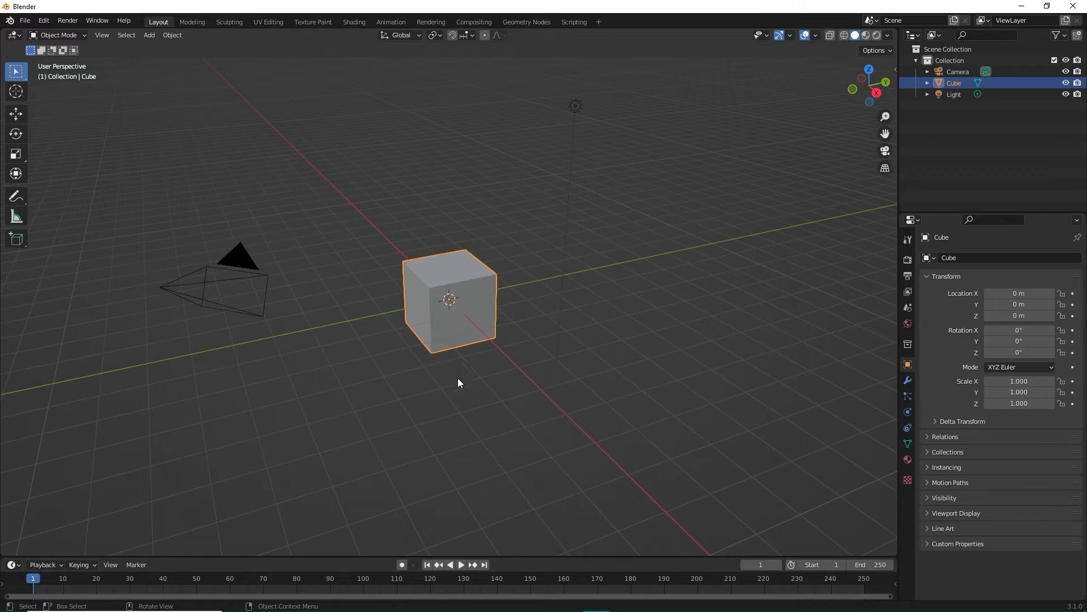
Switch the default cube from Object Mode to Edit Mode
middle_drag(383, 401, 501, 314)
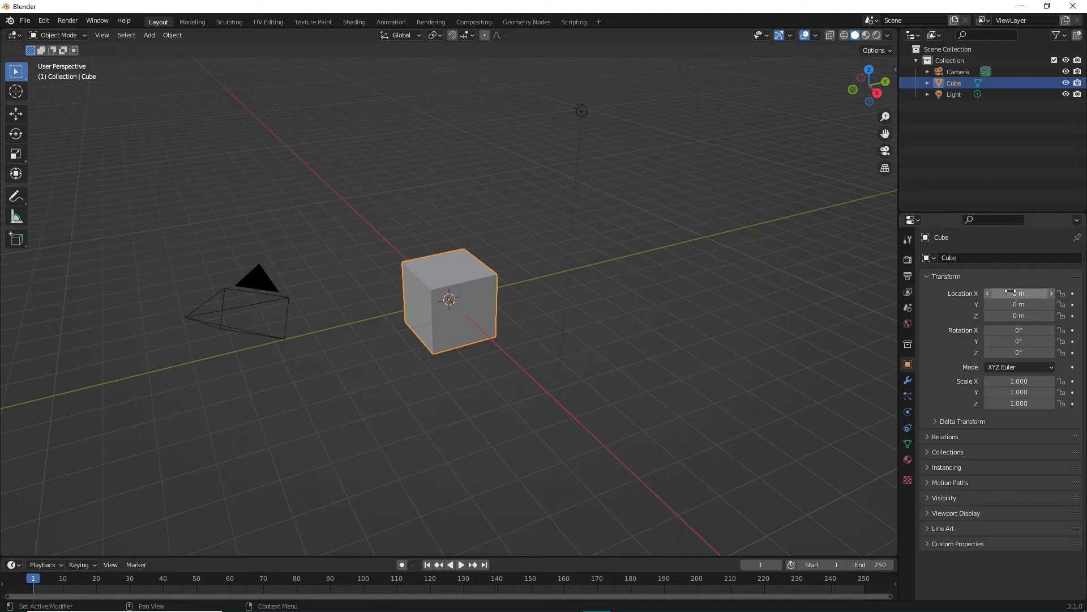
middle_drag(332, 372, 221, 177)
click(77, 35)
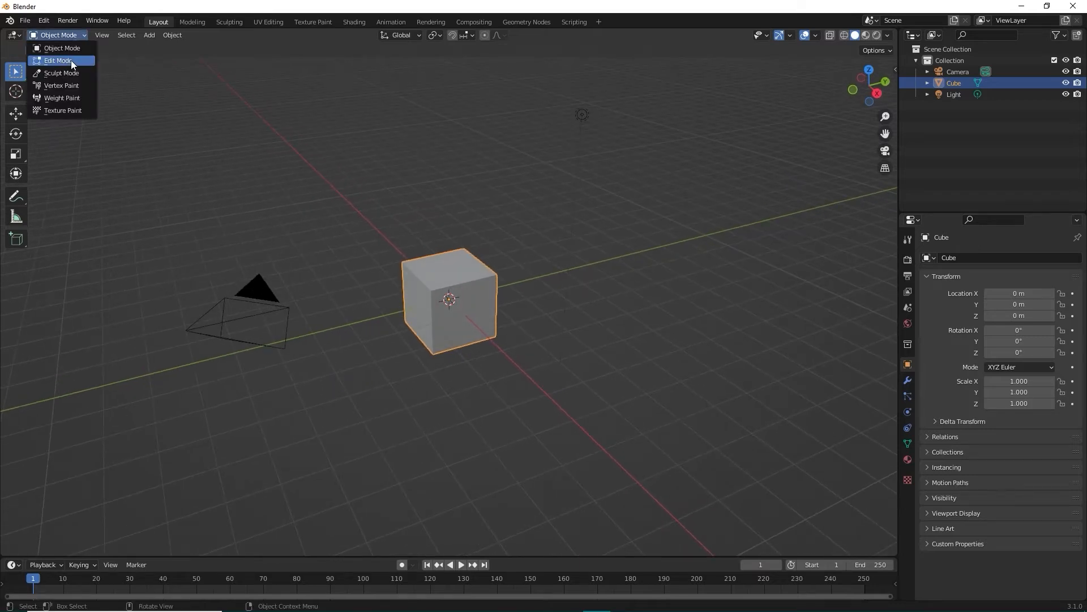
click(71, 60)
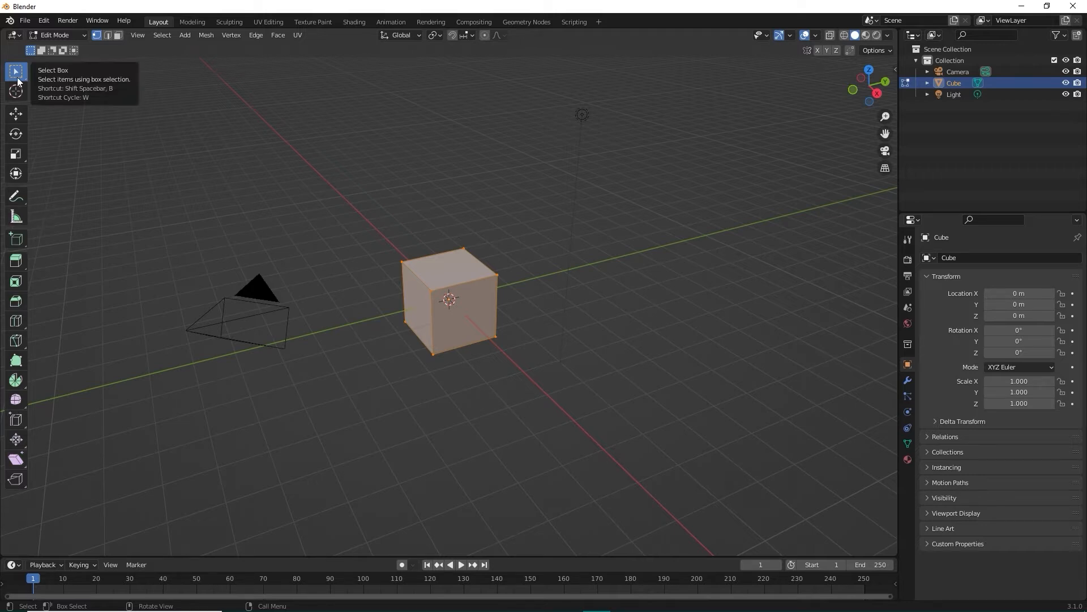
Switch to edge selection and select individual edges around the cube's top face one after another
click(107, 35)
click(474, 282)
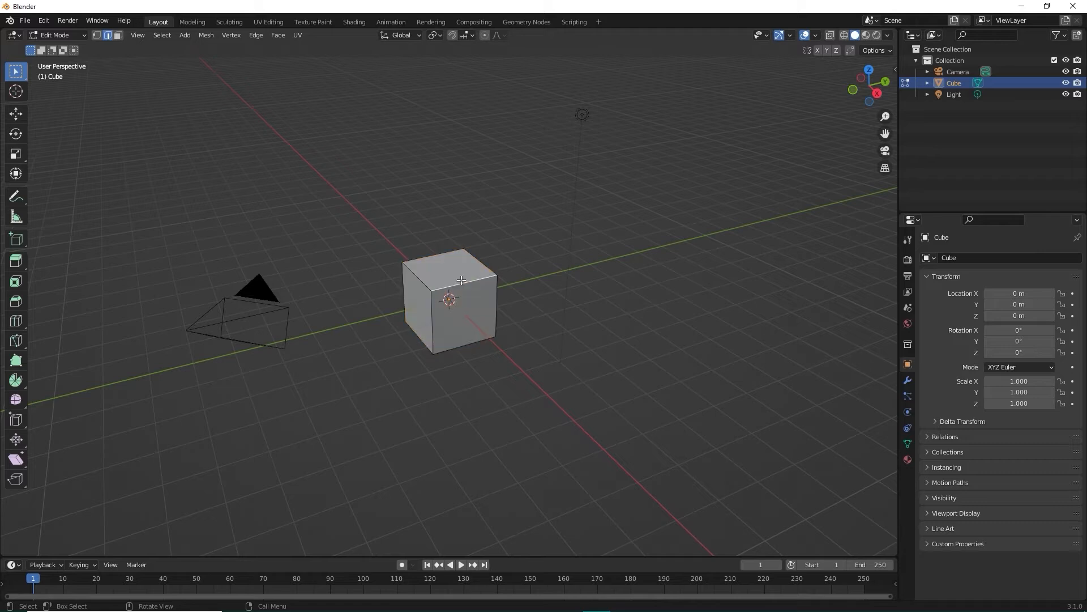
click(420, 280)
click(484, 265)
Switch to face selection and select the cube's top and two visible side faces one at a time
click(118, 35)
click(443, 271)
click(476, 316)
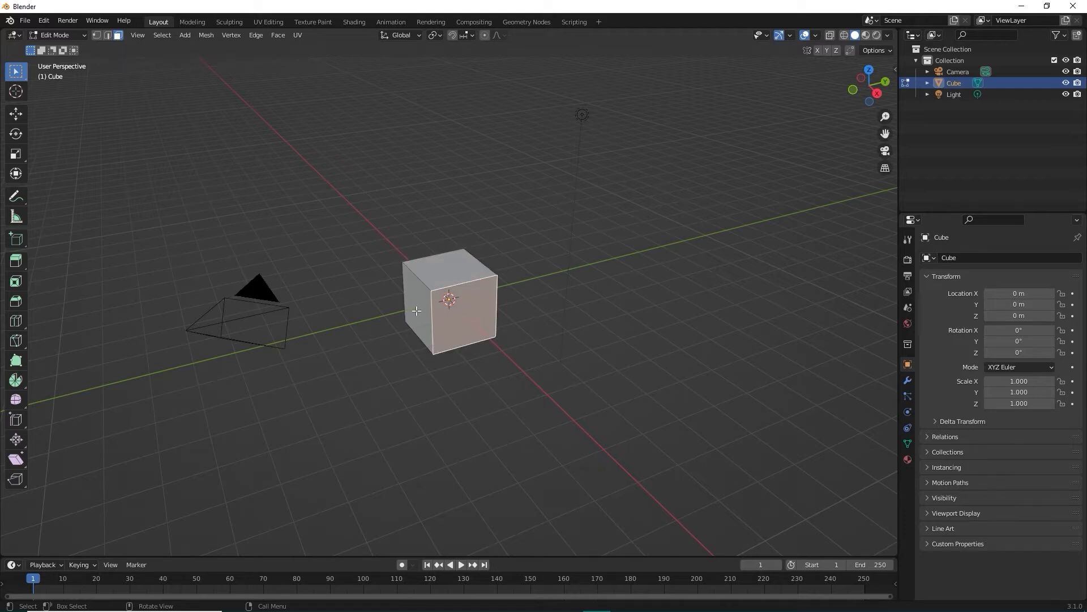
click(416, 309)
click(457, 277)
click(484, 307)
click(419, 308)
Select all of the cube's vertices in vertex selection and shift them slightly with the Move tool, undoing the last move
click(95, 36)
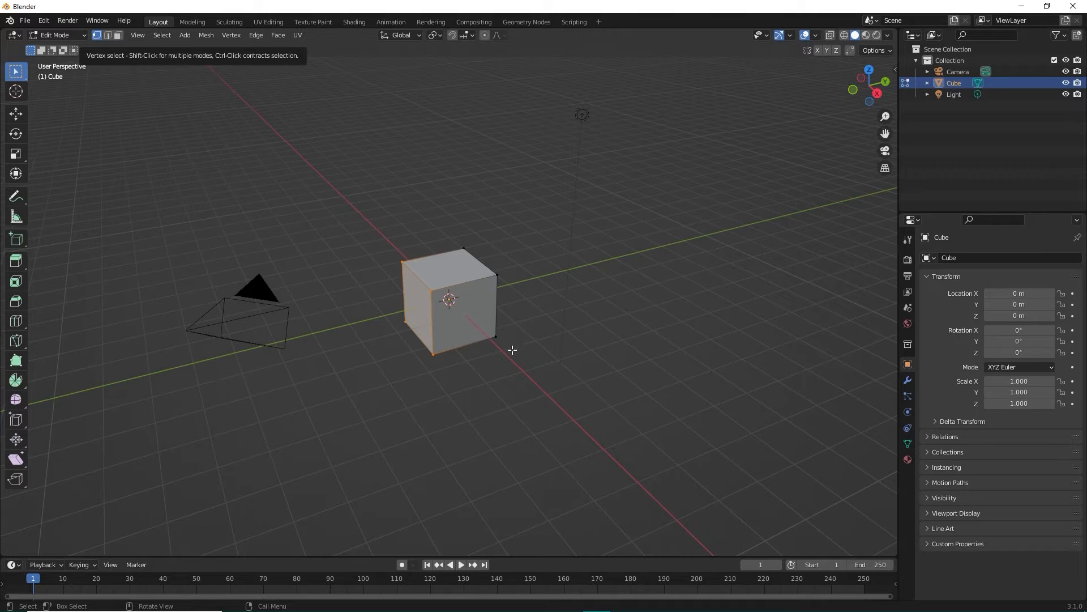
key(a)
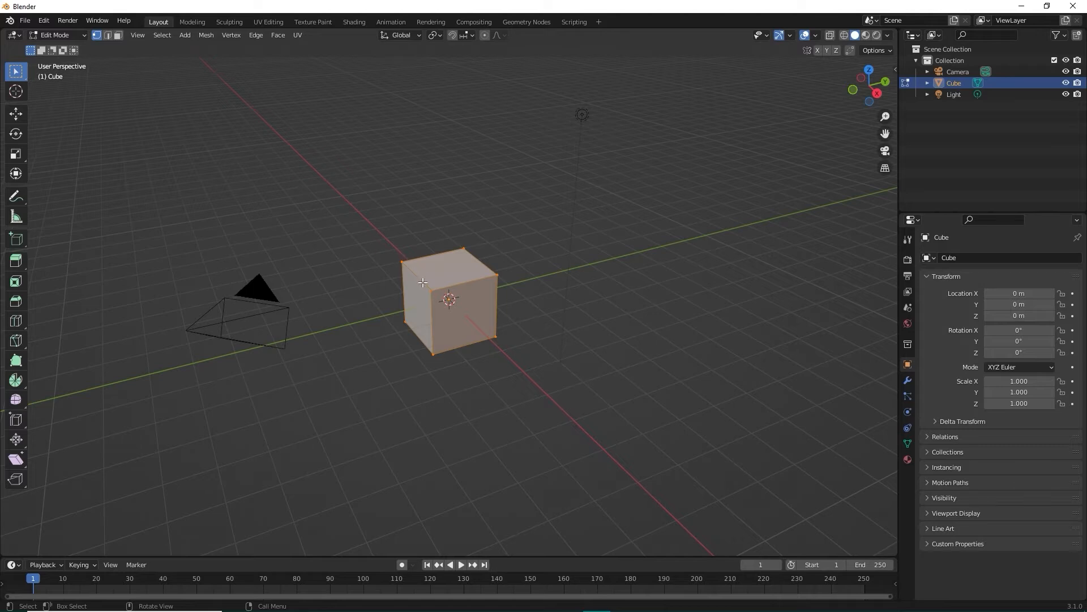
click(16, 115)
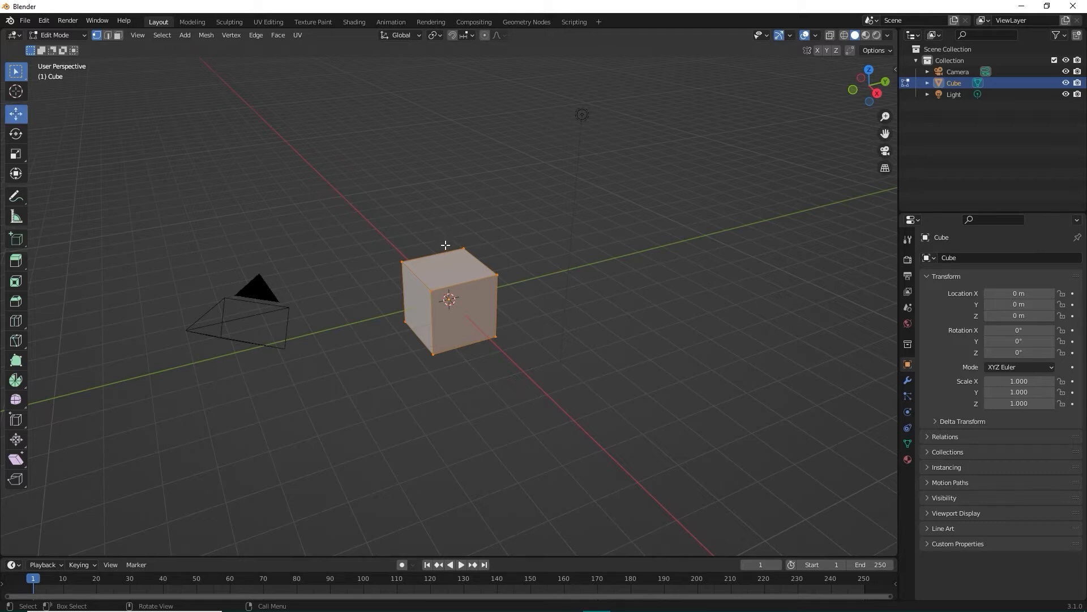
drag(449, 259, 469, 323)
key(Tab)
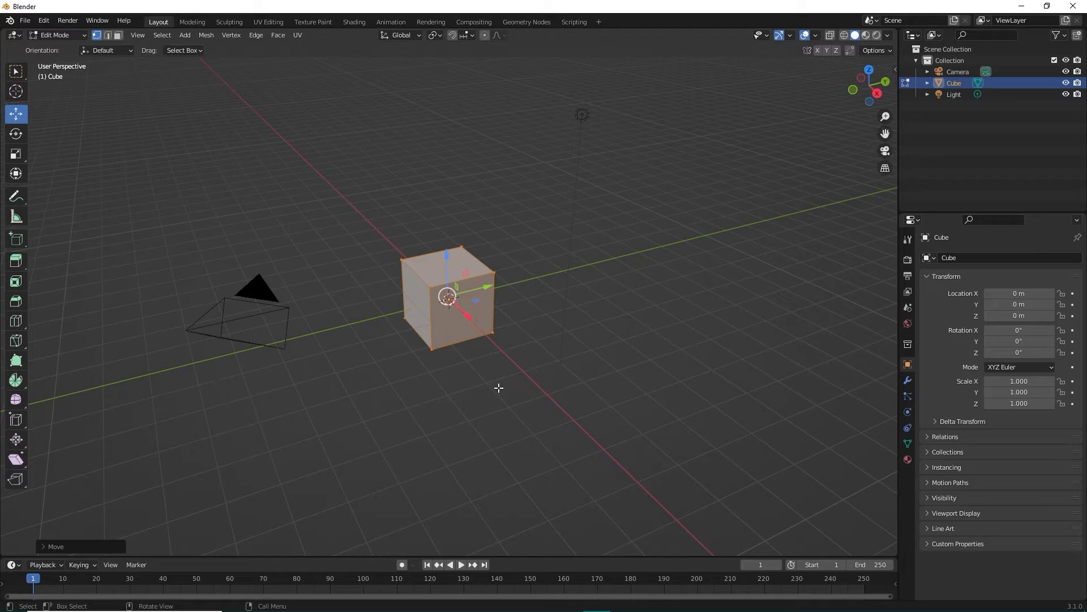
key(ctrl+z)
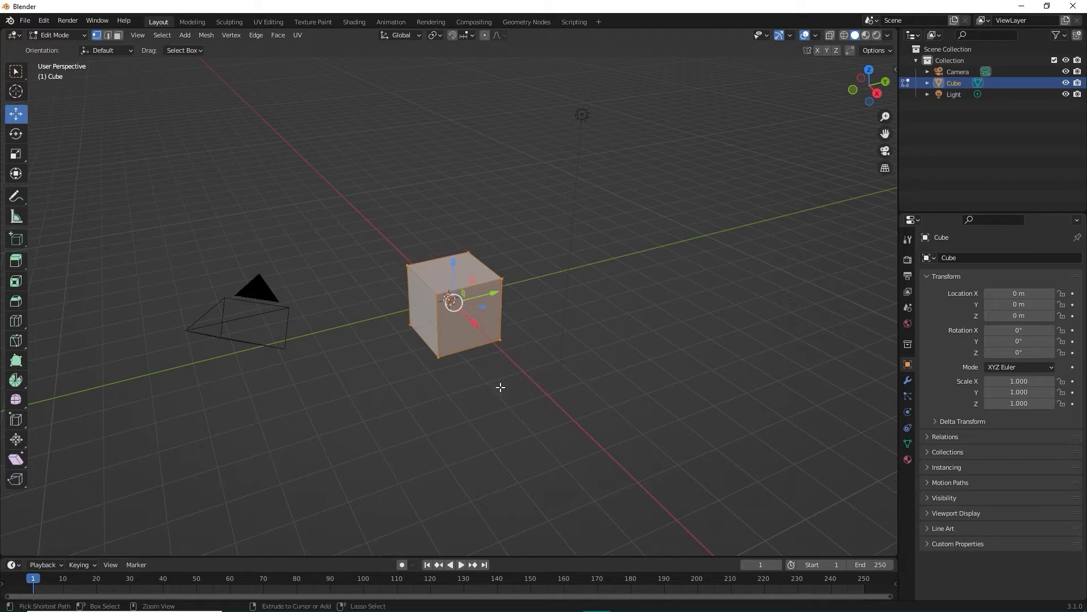
Rotate the selected cube about its vertical axis with the Rotate tool, and undo the last extra rotation
click(19, 137)
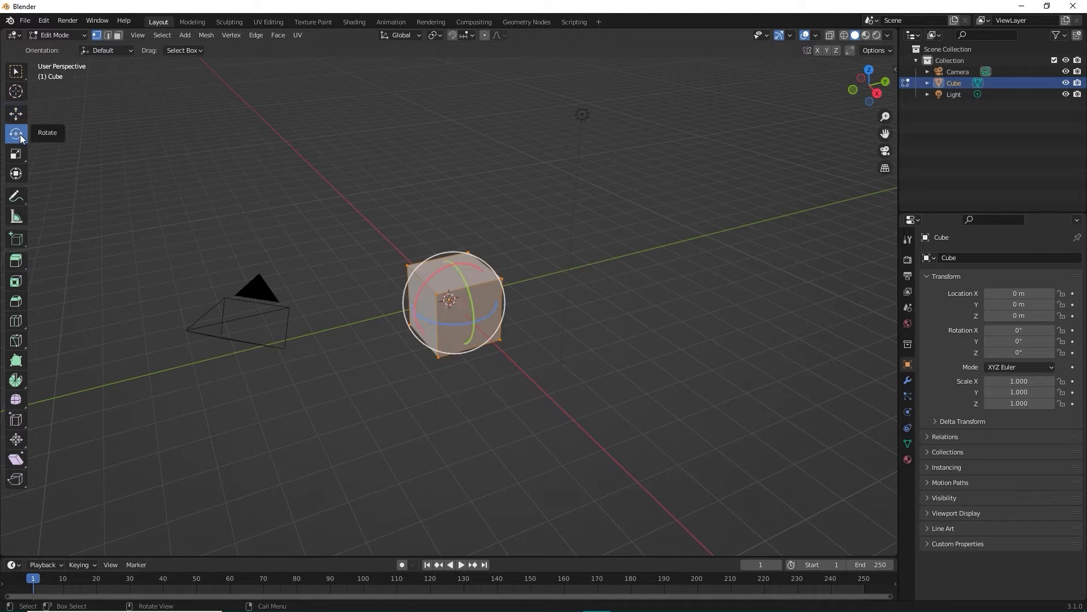
drag(456, 324, 460, 298)
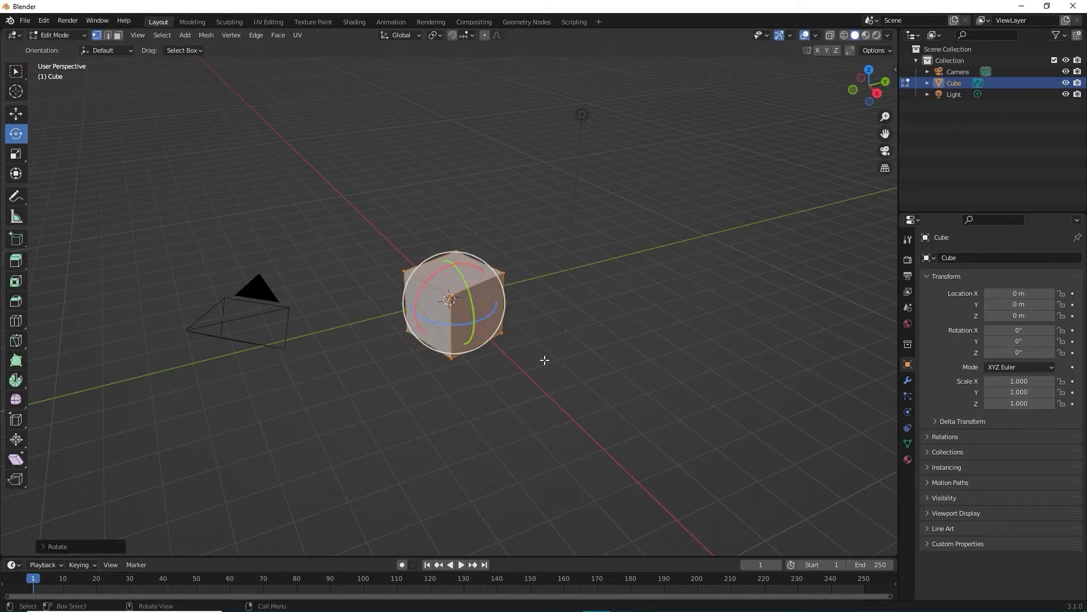
drag(428, 271, 431, 276)
key(ctrl+z)
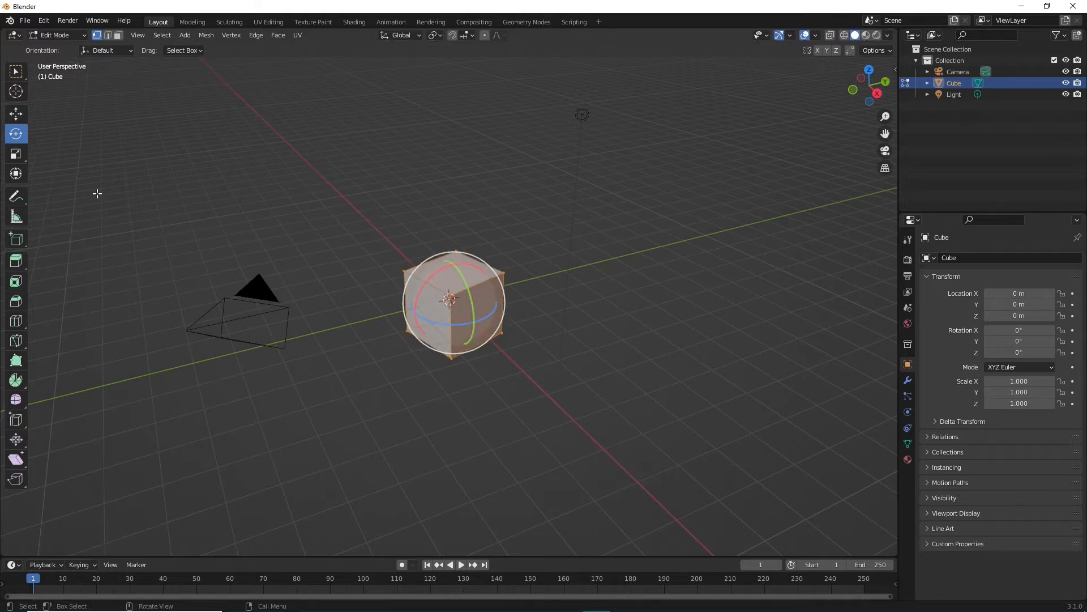
Scale the cube with the Scale tool, undoing the last reduction and enlarging it slightly and uniformly instead
click(15, 158)
drag(493, 293, 465, 316)
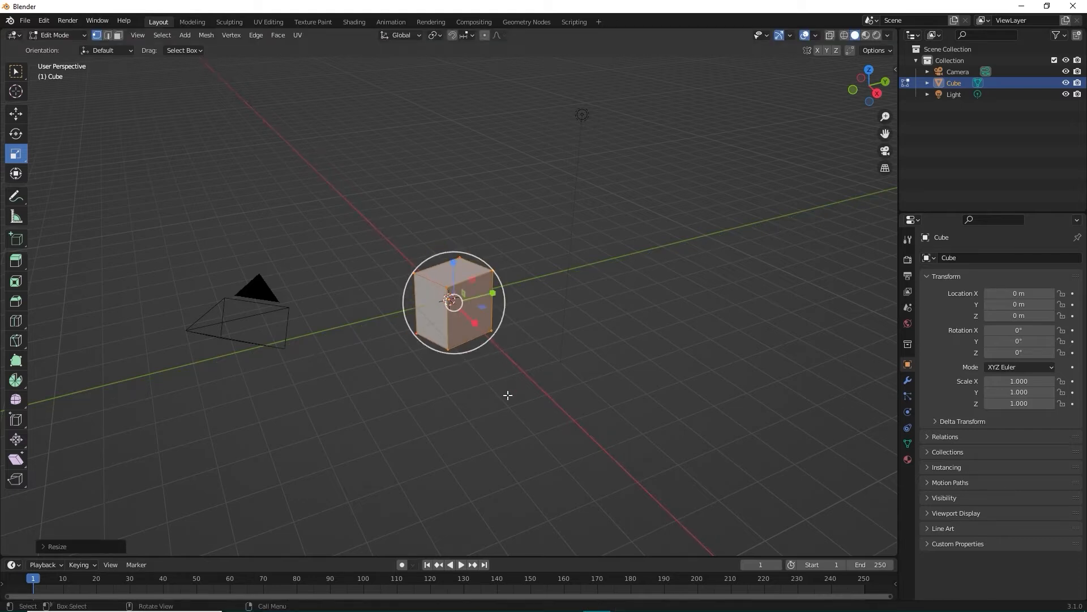
key(ctrl+z)
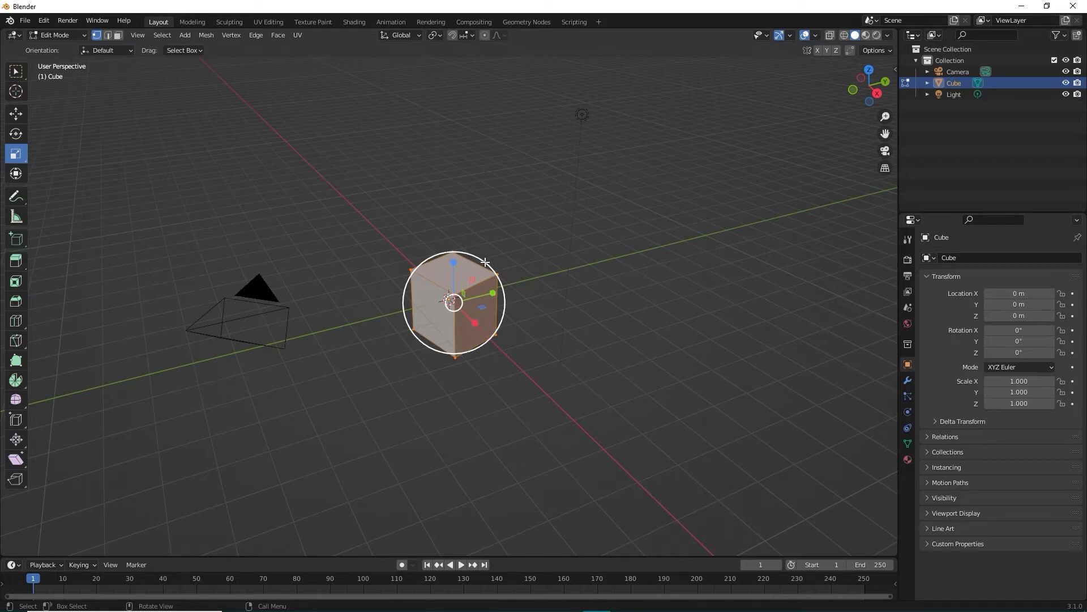
mouse_move(484, 262)
mouse_down()
mouse_move(546, 197)
mouse_move(488, 271)
mouse_move(513, 264)
mouse_move(555, 211)
mouse_move(503, 269)
mouse_up()
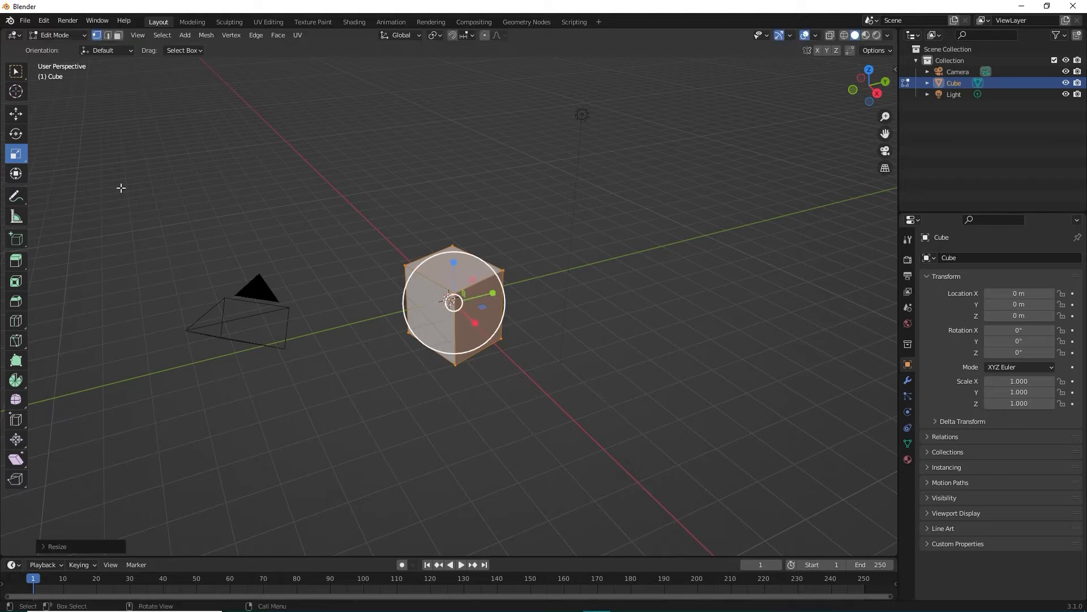
Move the cube slightly along its vertical axis with the combined Transform tool, undoing the last move
click(16, 173)
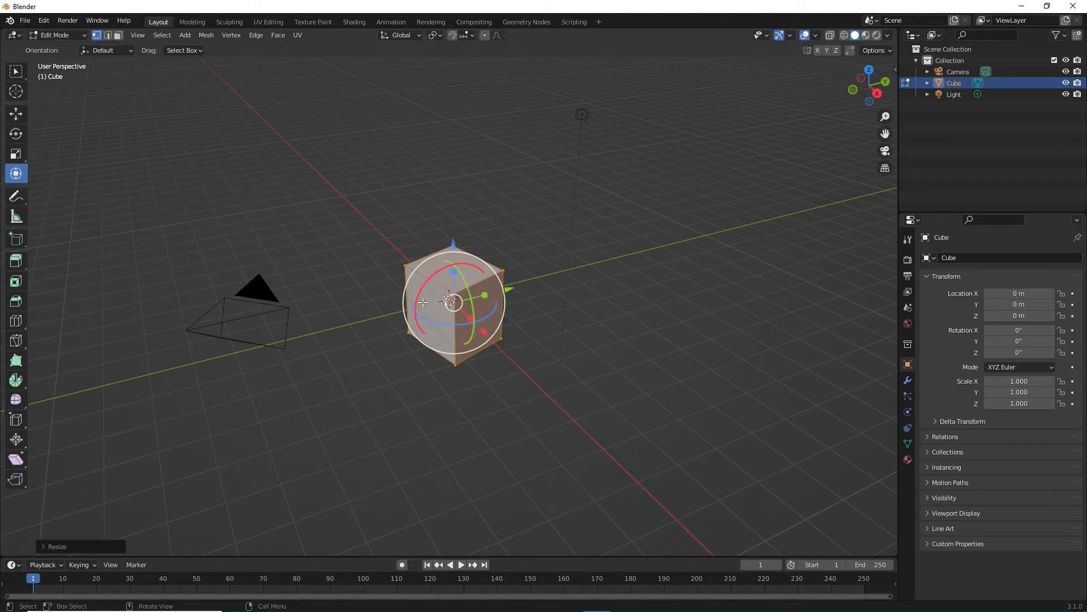
drag(452, 241, 463, 278)
key(ctrl+z)
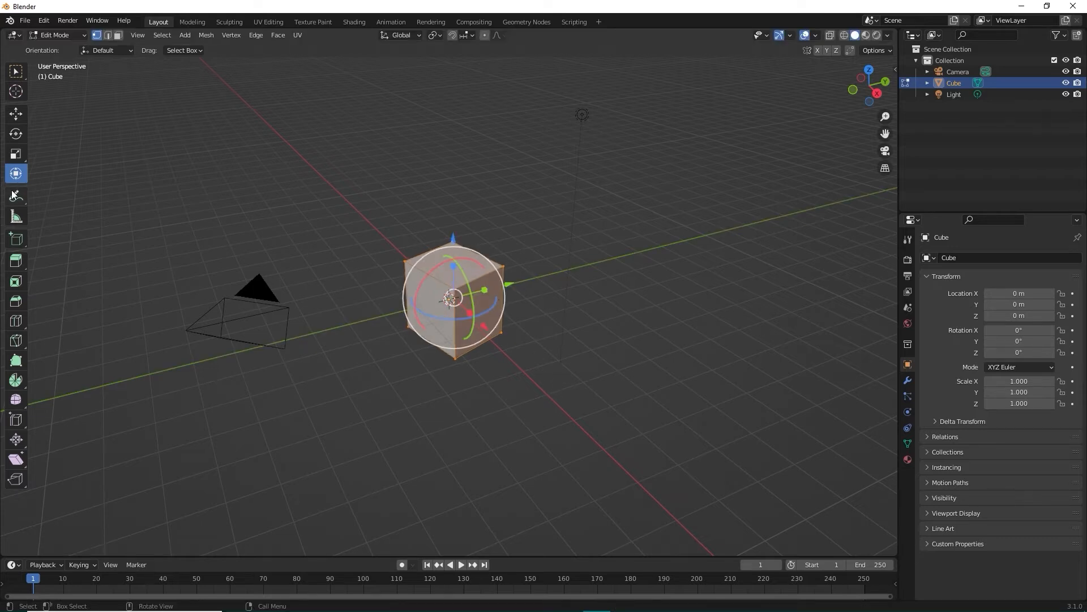
Deselect everything and add two new boxes on the floor beside the original cube with the Add Cube tool
click(16, 240)
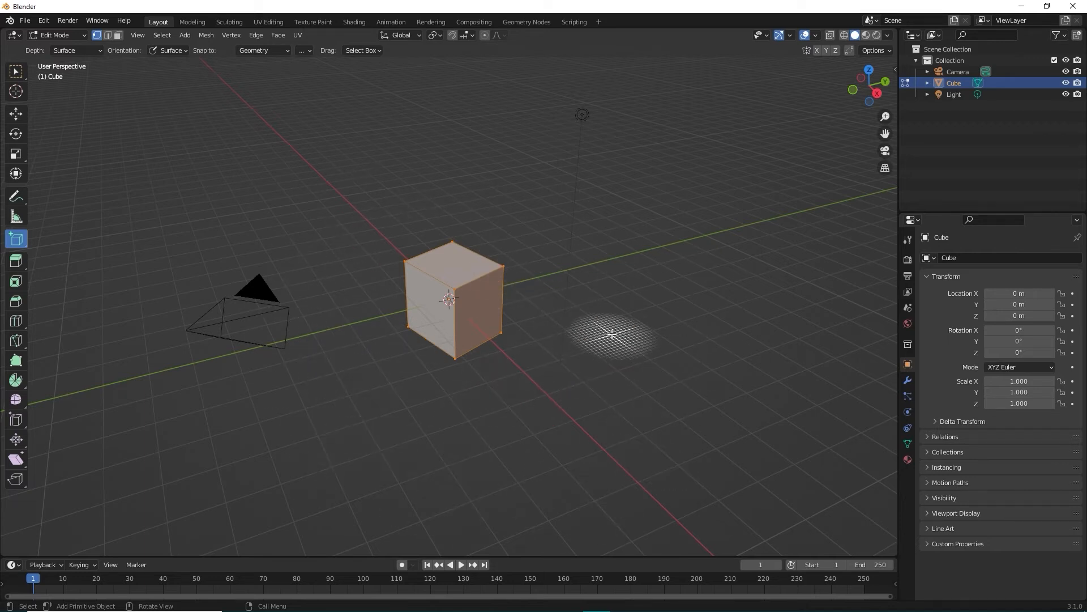
key(alt+a)
drag(610, 326, 616, 377)
click(709, 259)
drag(709, 259, 660, 249)
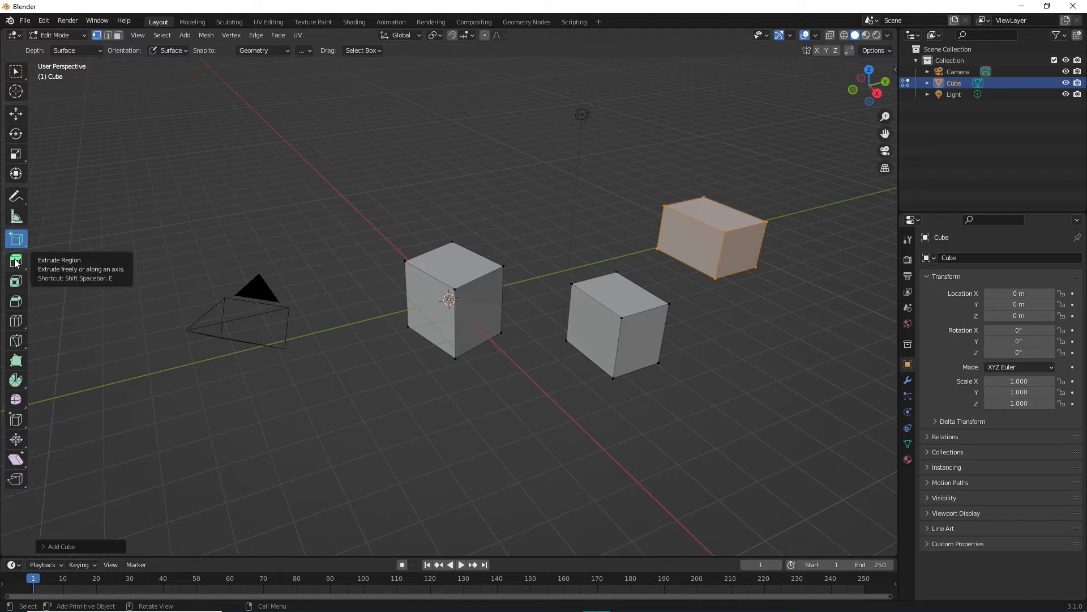
Select the four top vertices of the original cube and extrude the top face upward twice with Extrude Region
click(15, 262)
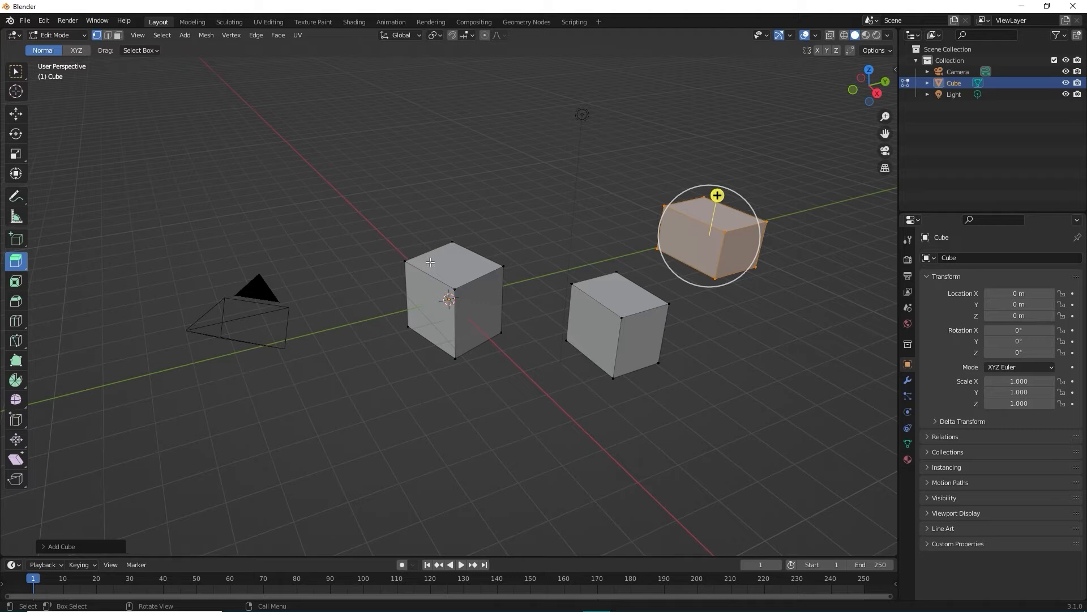
click(408, 261)
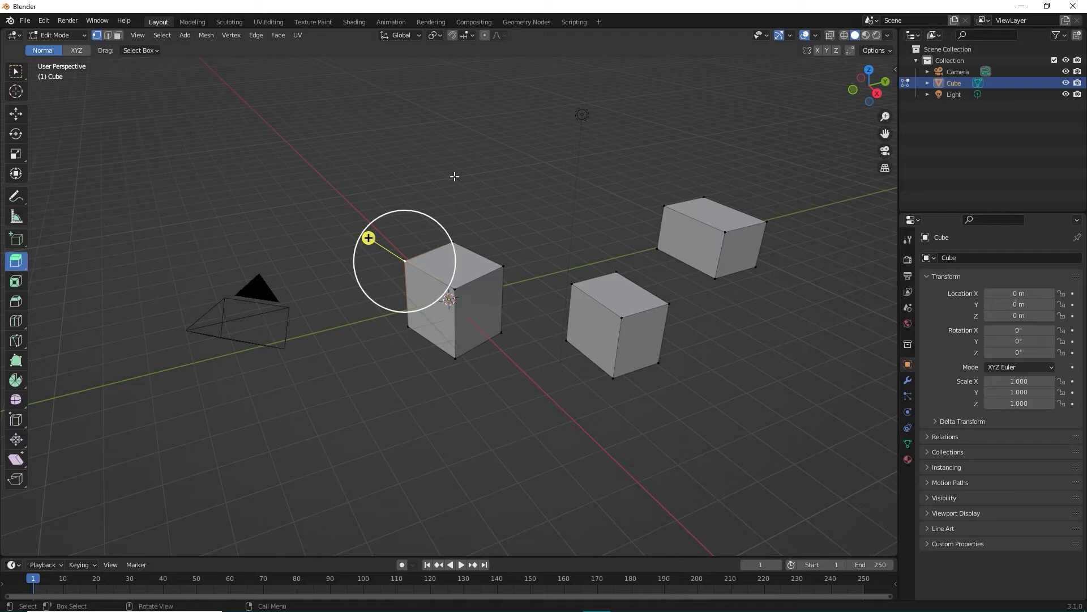
shift+click(455, 243)
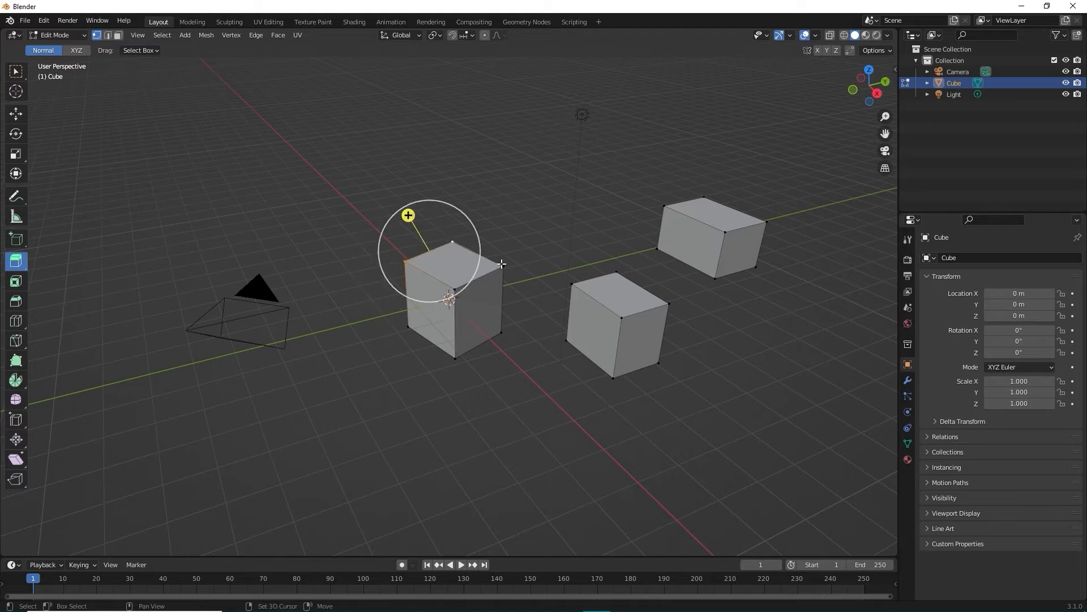
shift+click(502, 265)
shift+click(456, 288)
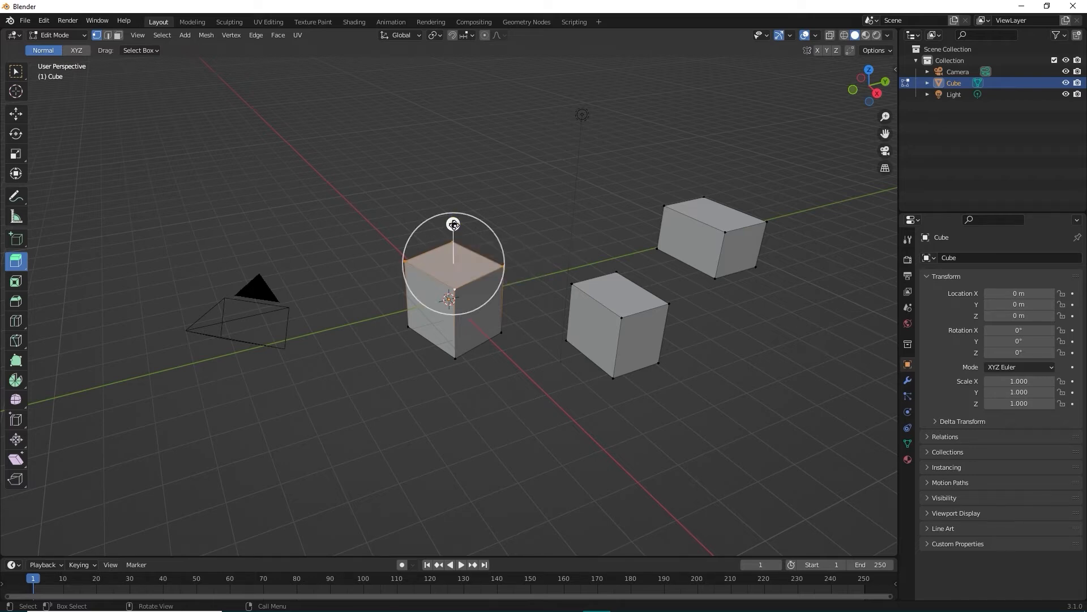
drag(453, 224, 449, 182)
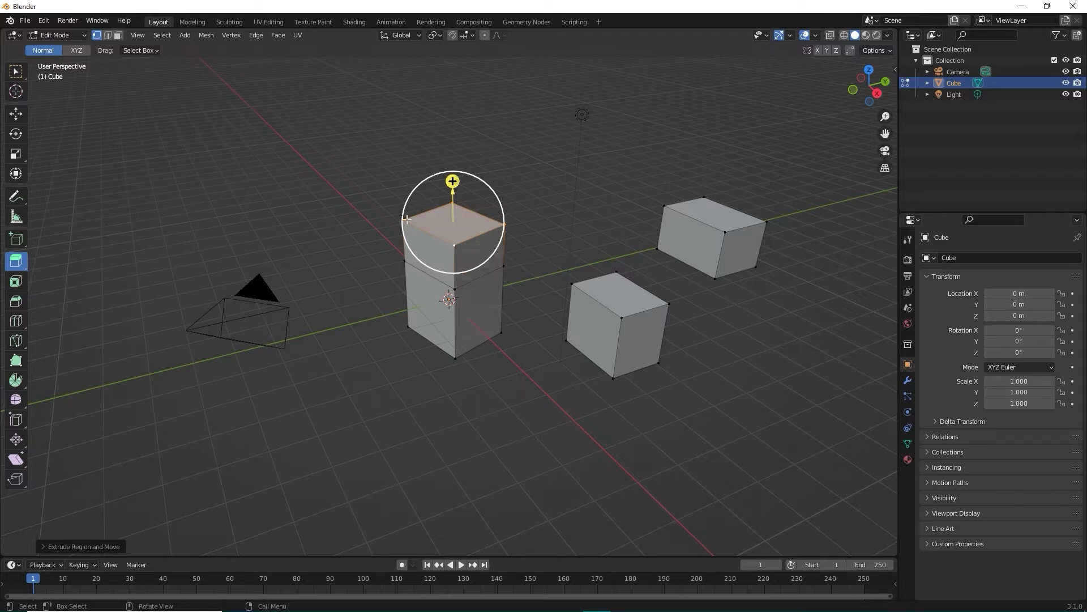
drag(452, 181, 452, 138)
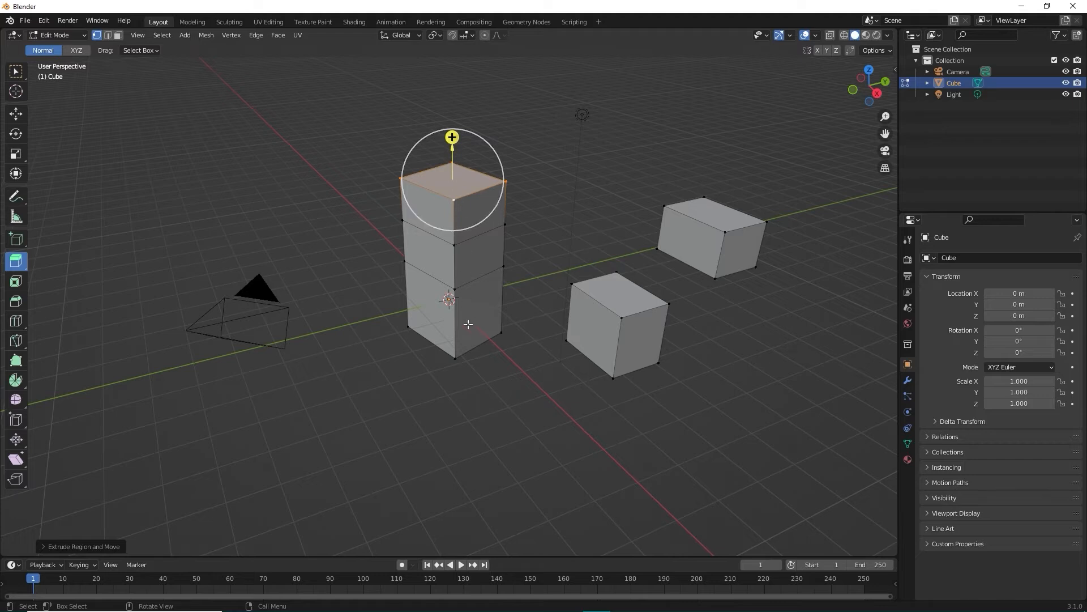
Inset the tower's top face three times with Inset Faces, making each nested face smaller
click(16, 281)
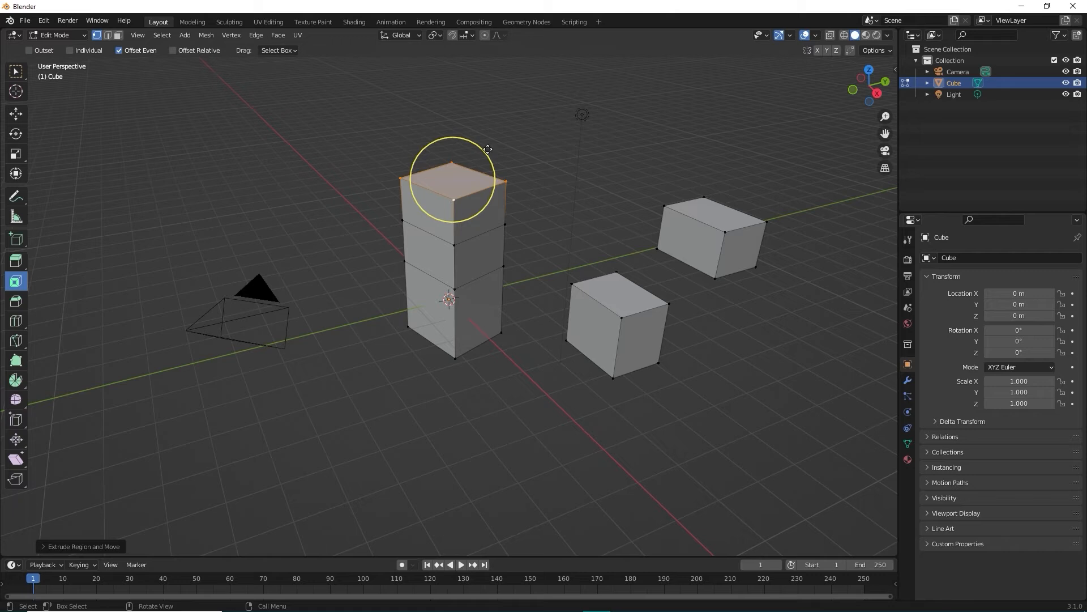
drag(481, 152, 471, 163)
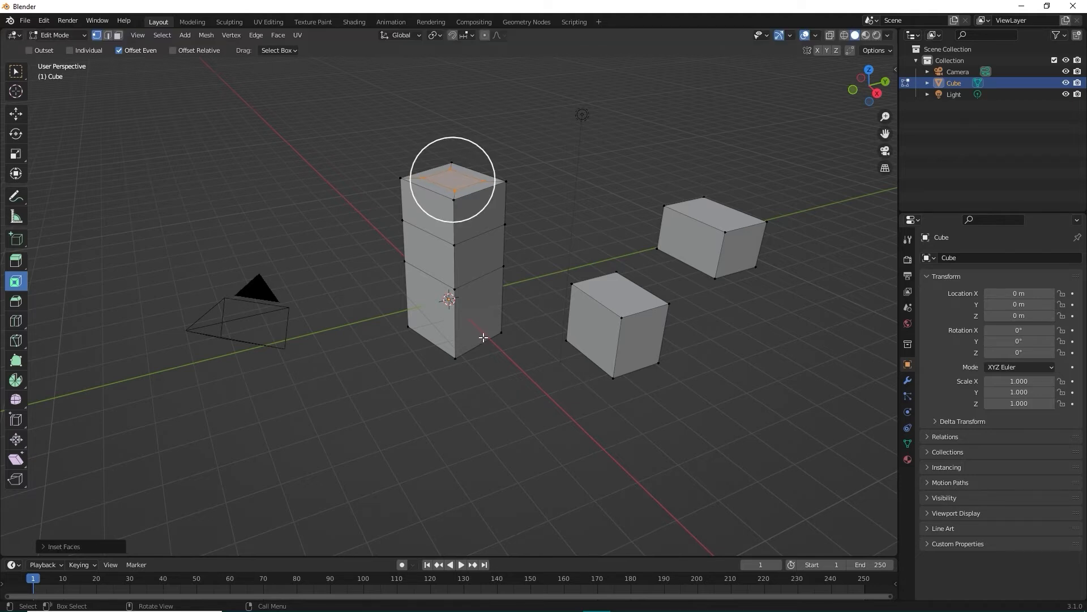
middle_drag(483, 357, 468, 385)
drag(482, 181, 475, 186)
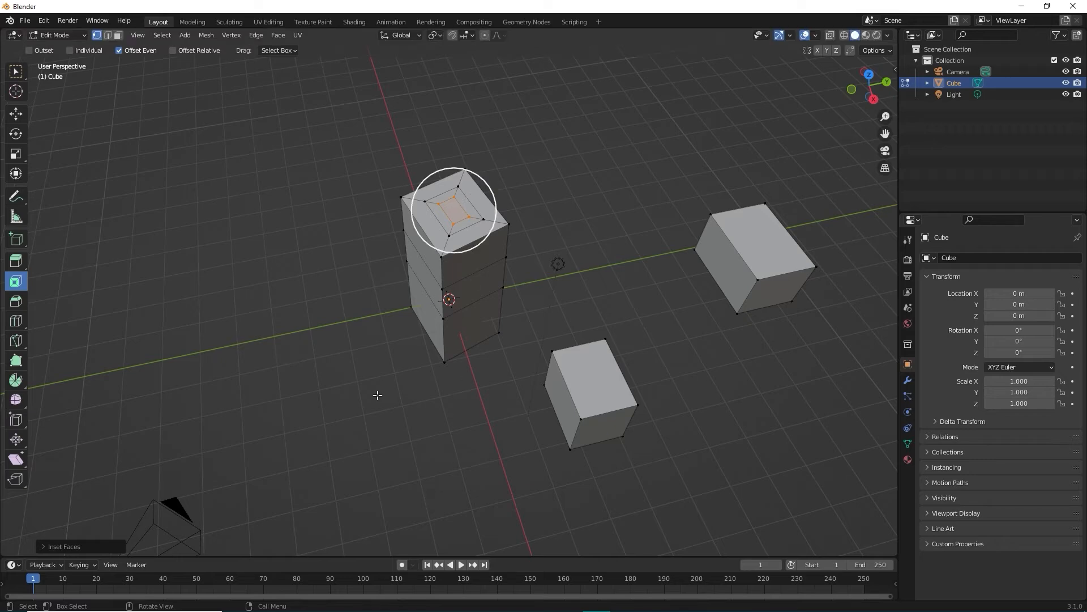
mouse_move(185, 354)
middle_down()
mouse_move(204, 337)
mouse_move(185, 337)
middle_up()
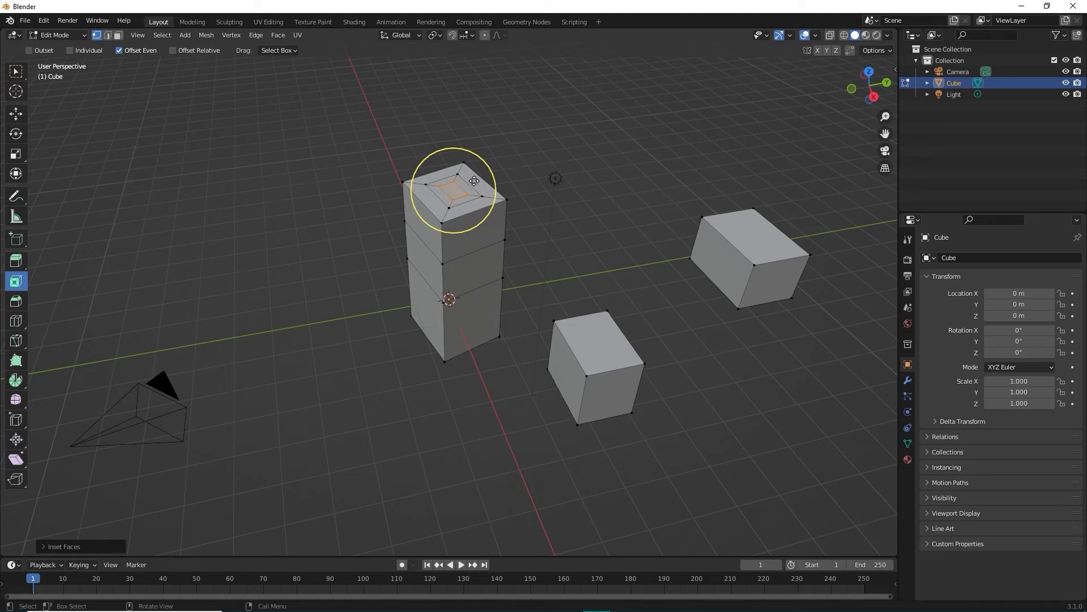
drag(469, 182, 467, 183)
Extrude the innermost inset face upward into a narrow post and slightly bevel the edges of its top
key(e)
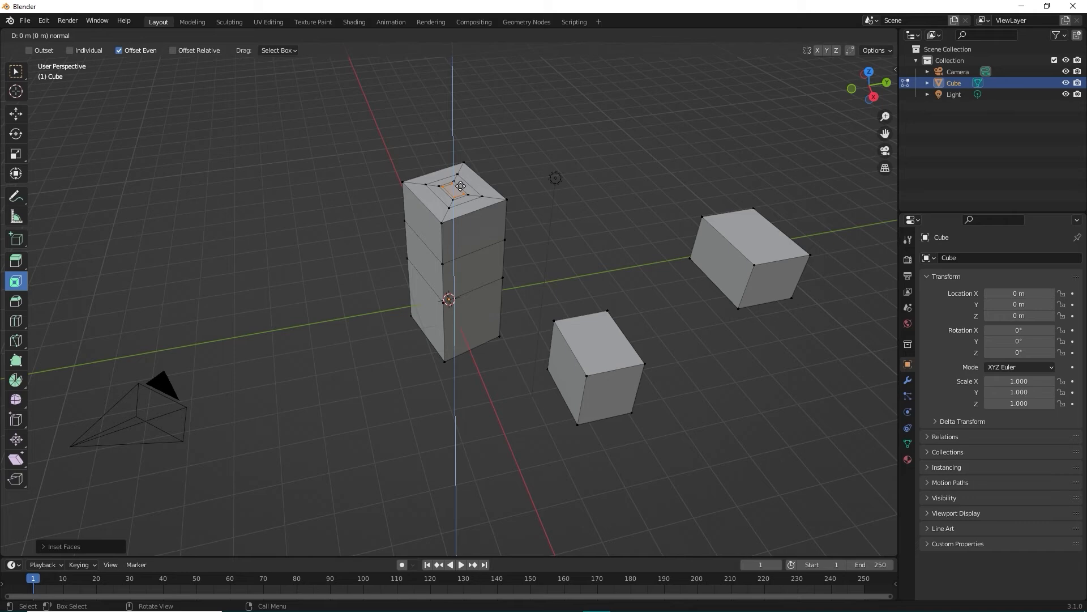
click(459, 149)
middle_drag(340, 361, 259, 341)
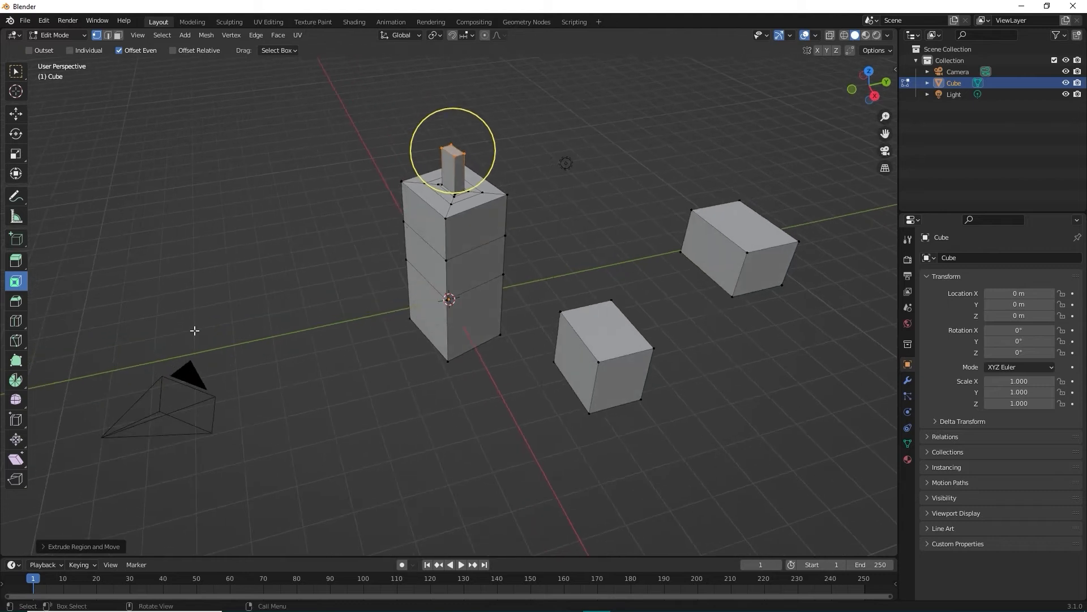
click(15, 302)
drag(450, 97, 450, 106)
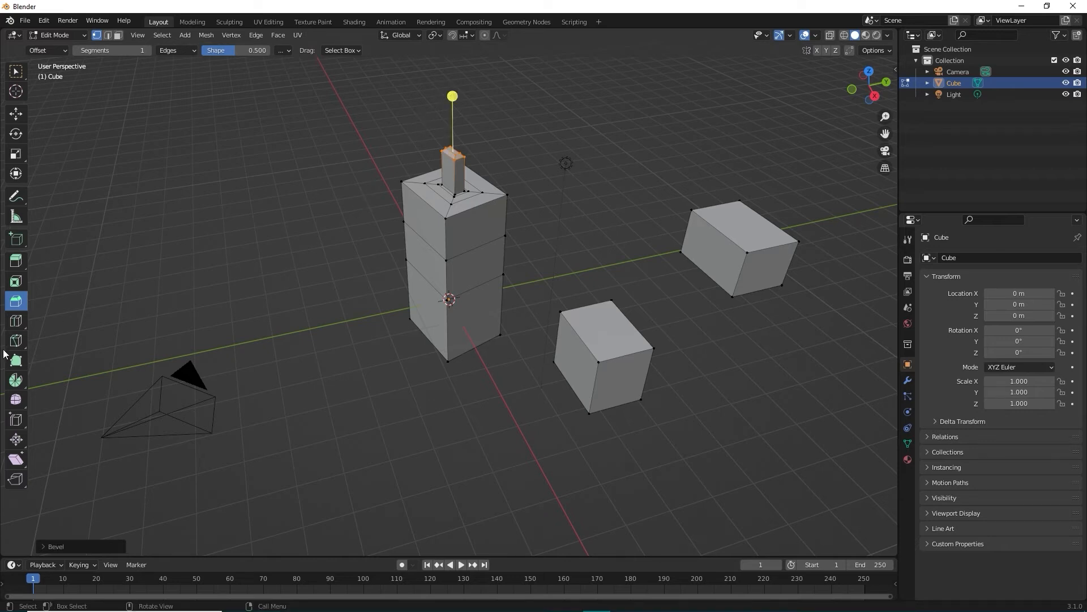
Add a single horizontal loop cut around the top section of the tower
click(15, 321)
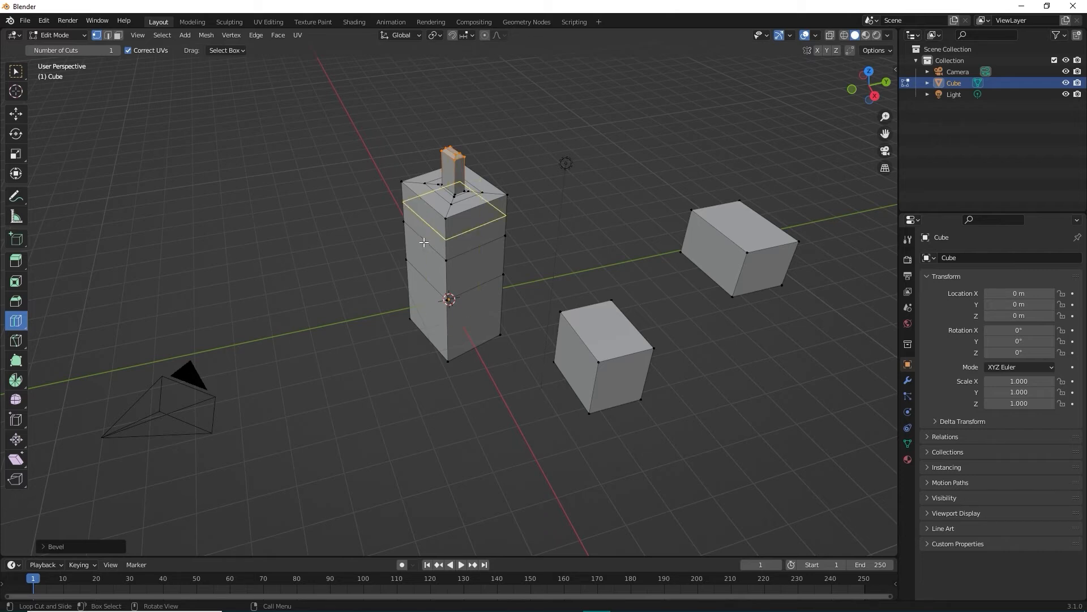
click(456, 236)
middle_drag(361, 369, 425, 356)
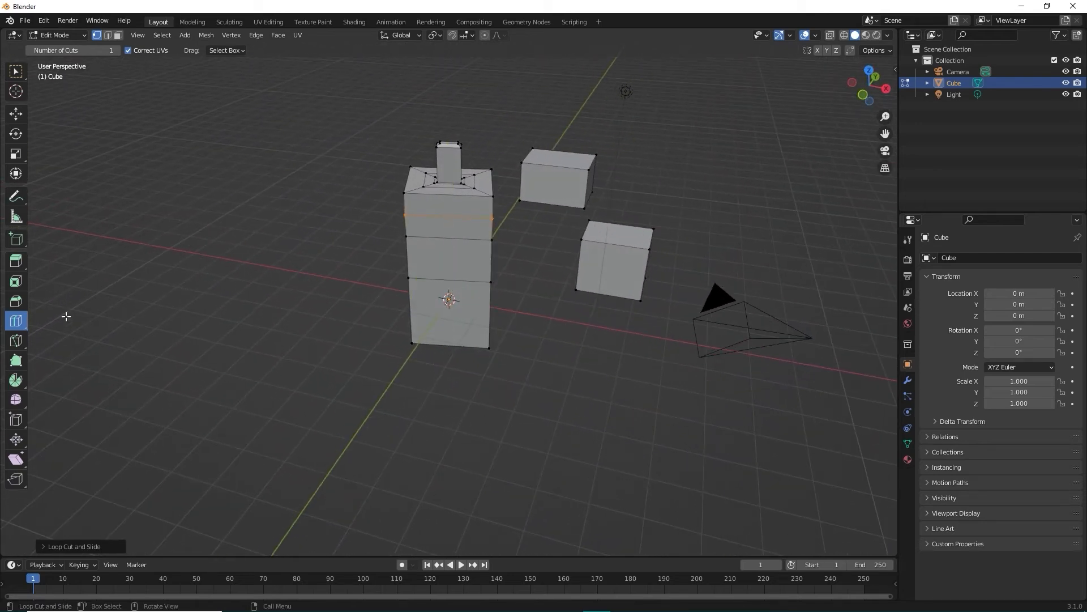
Cut a vertical line with the Knife tool from the loop cut down through the middle section of the tower's front face
click(15, 341)
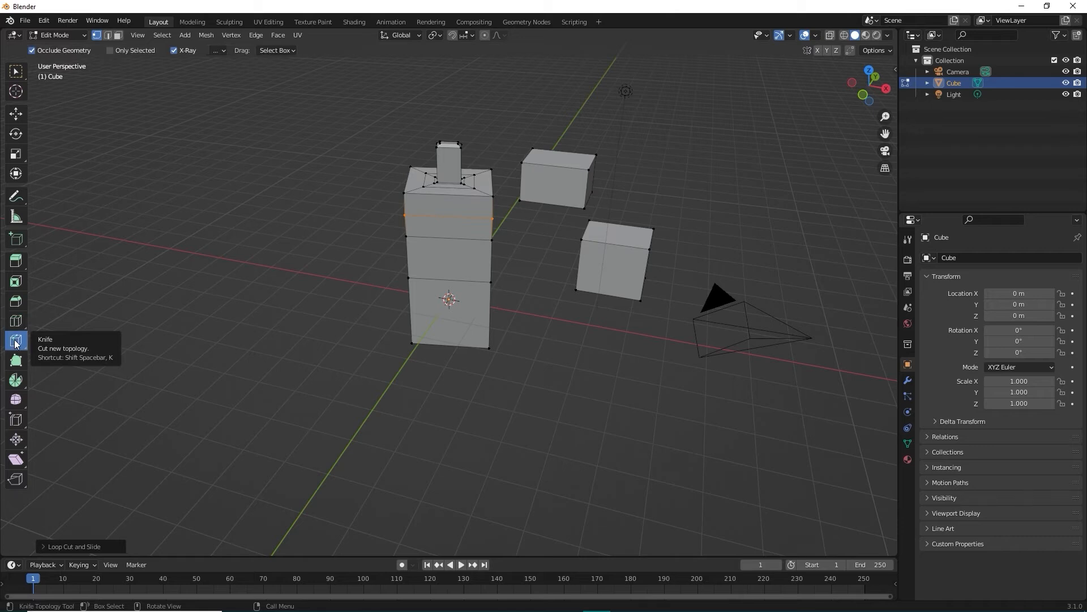
click(447, 215)
click(447, 238)
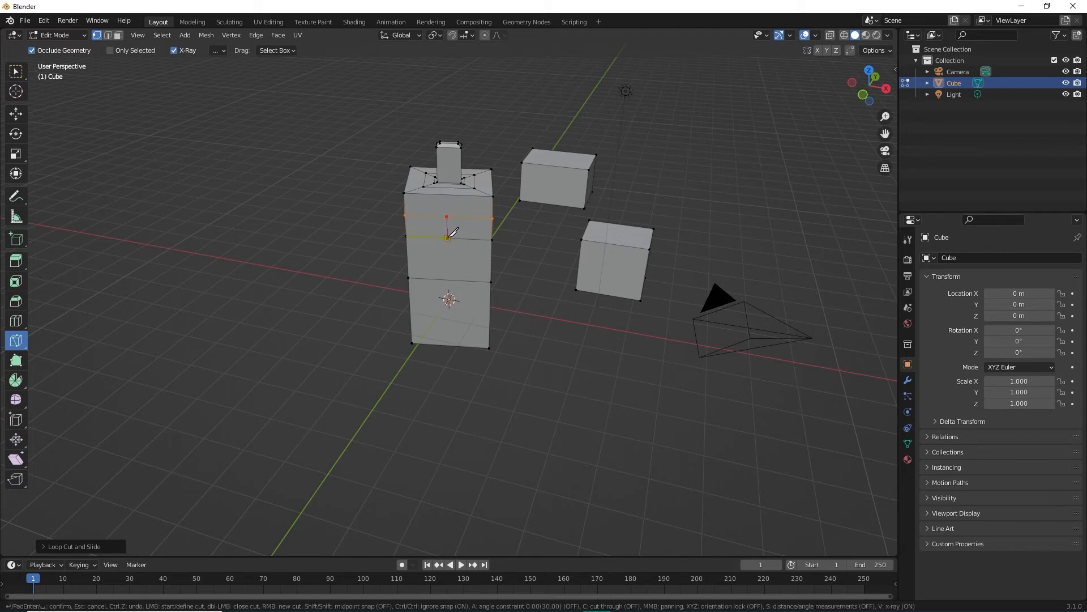
click(447, 280)
key(Return)
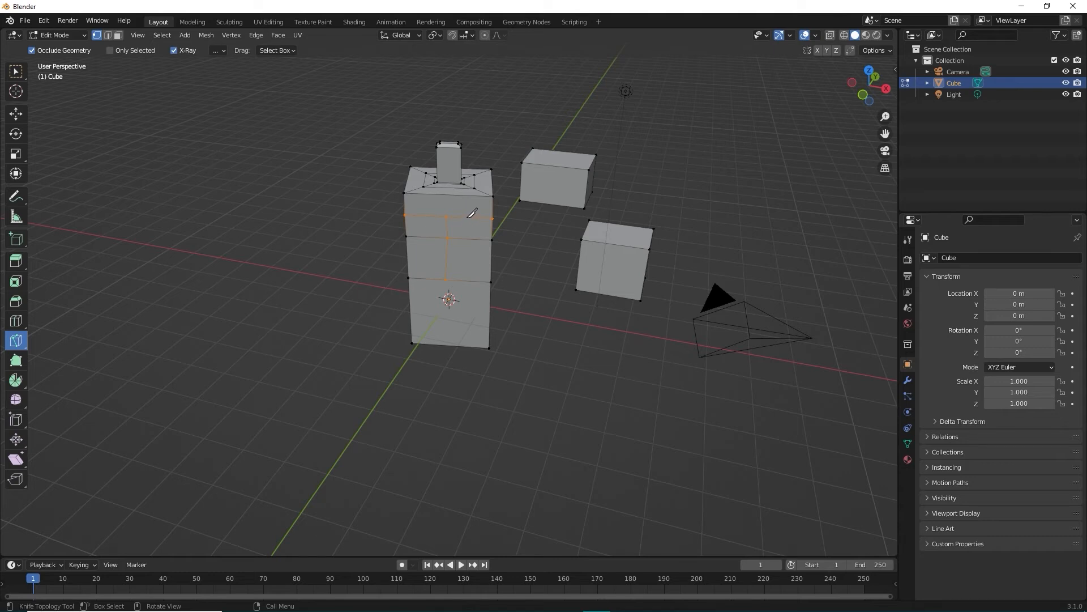
click(468, 280)
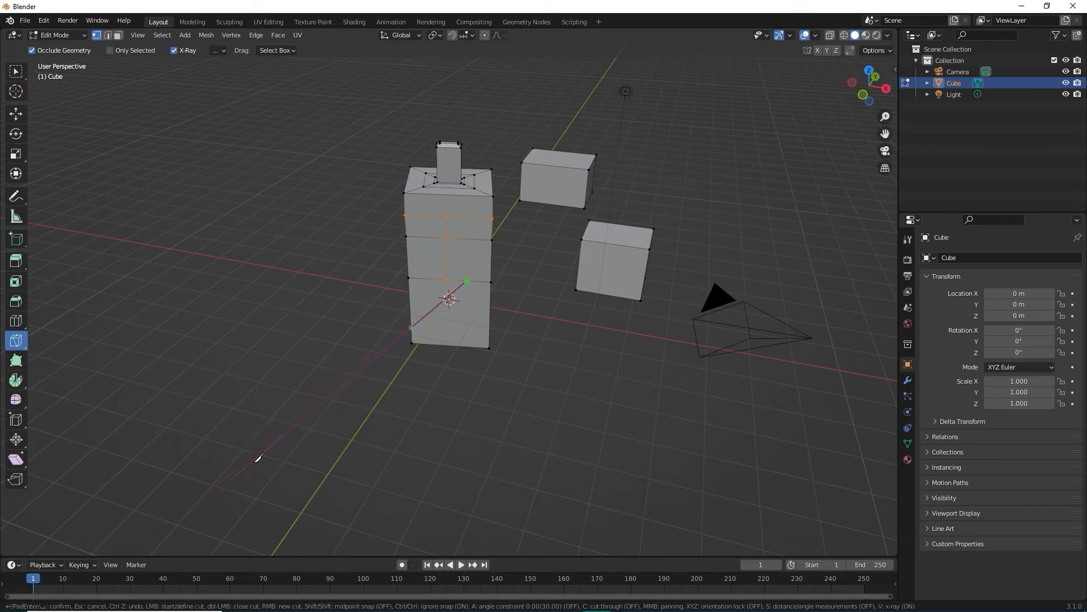
key(Escape)
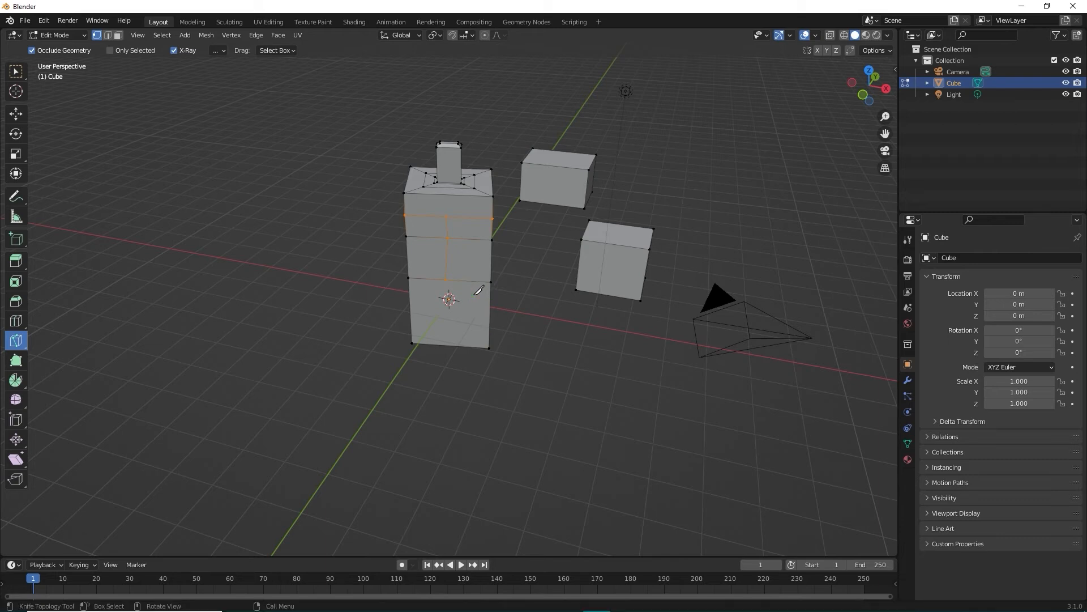
Spin the geometry at the top of the post around the Z axis using 12 steps
click(17, 381)
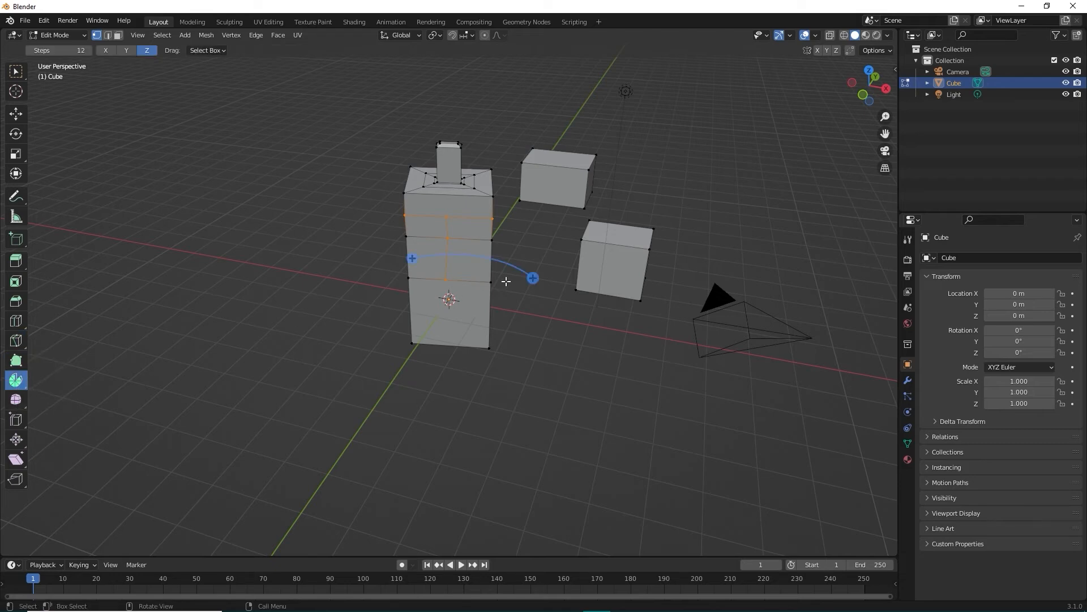
middle_drag(530, 276, 441, 161)
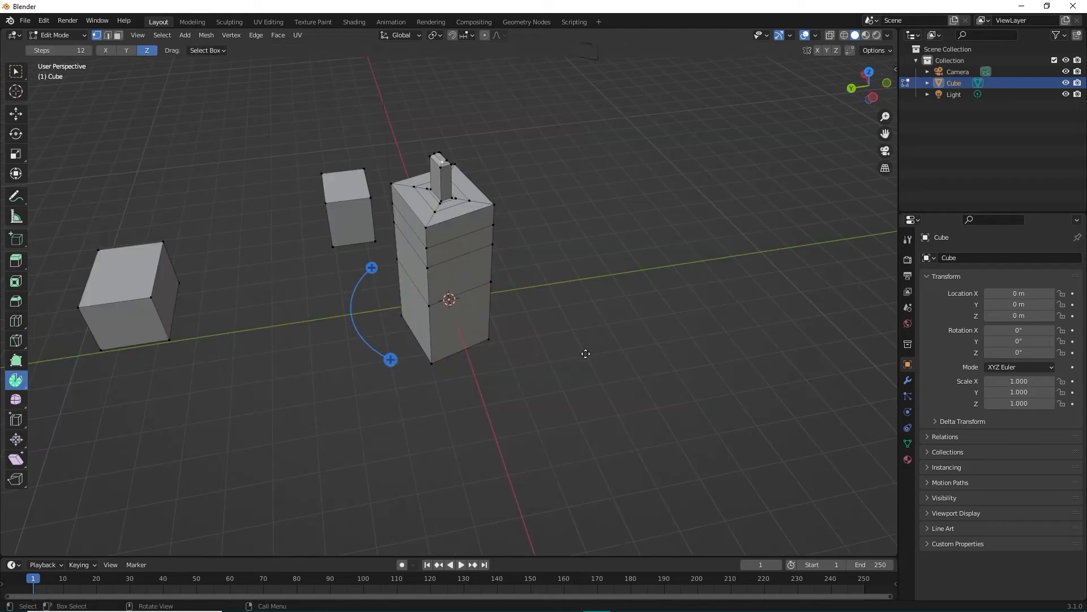
middle_drag(583, 357, 553, 357)
drag(359, 343, 352, 299)
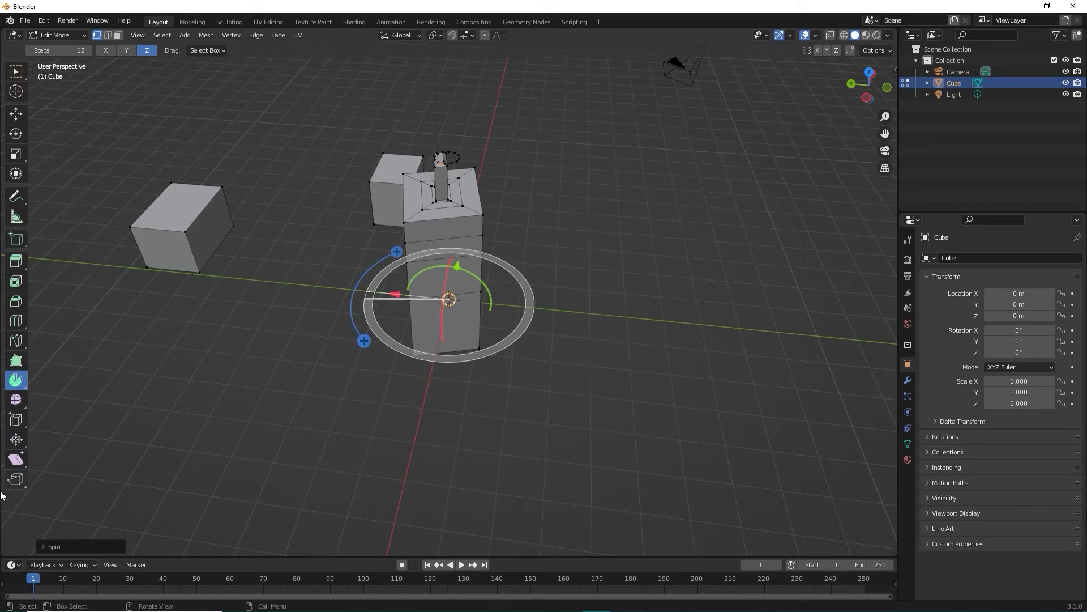
Select the loop-cut edge on the side of the tower's top section and slide it upward with Edge Slide
click(15, 420)
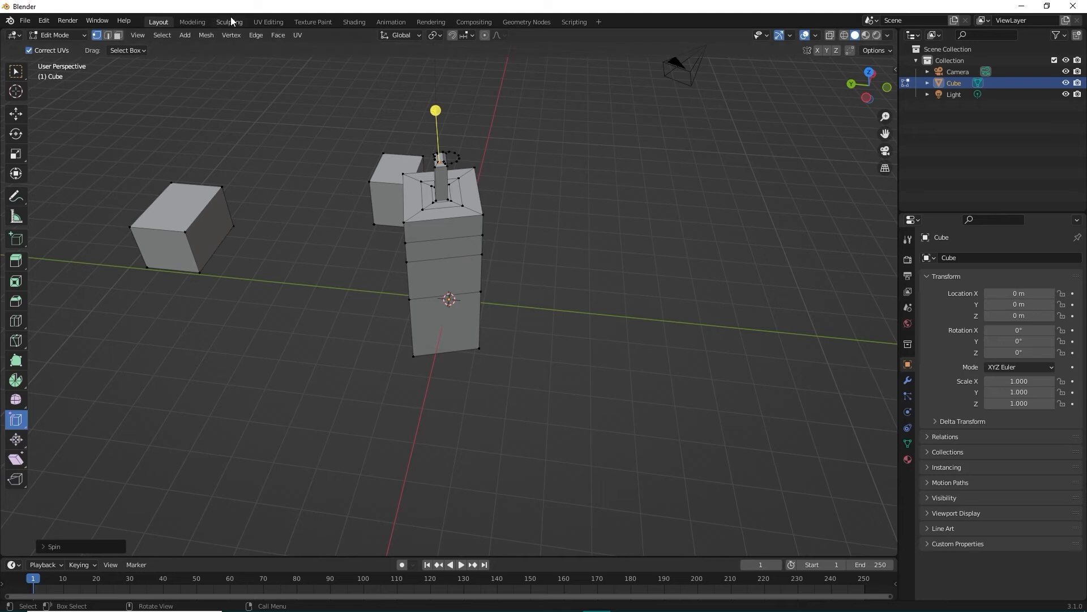
click(107, 36)
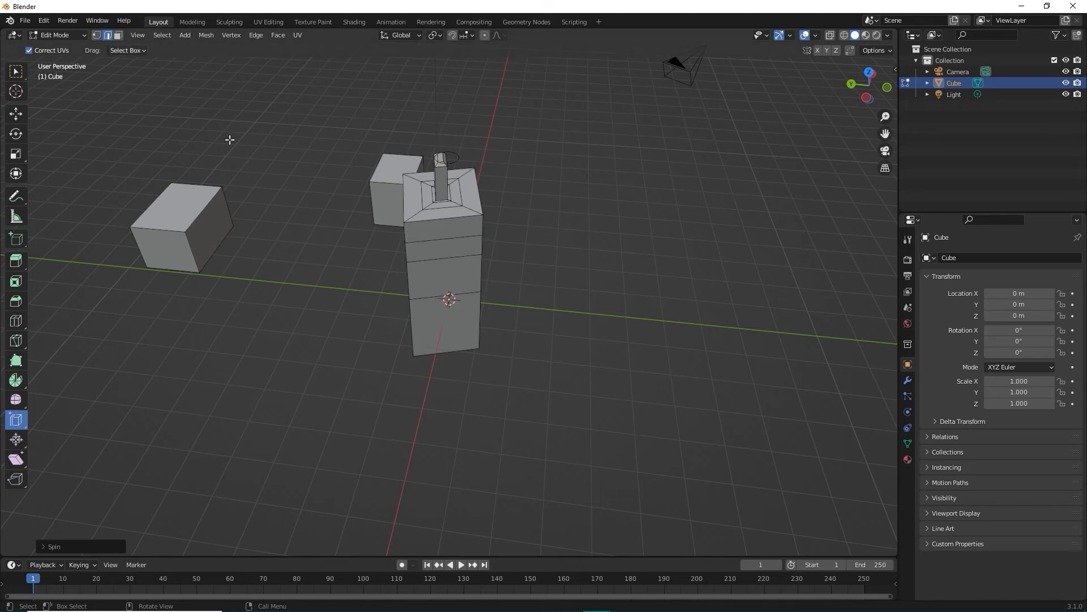
click(426, 240)
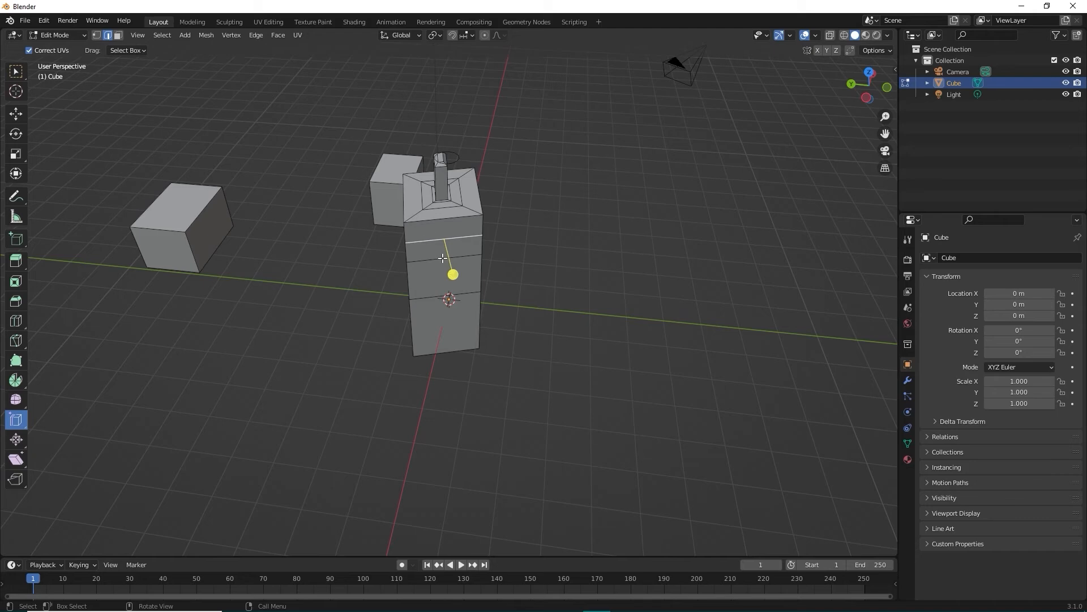
middle_drag(515, 390, 356, 236)
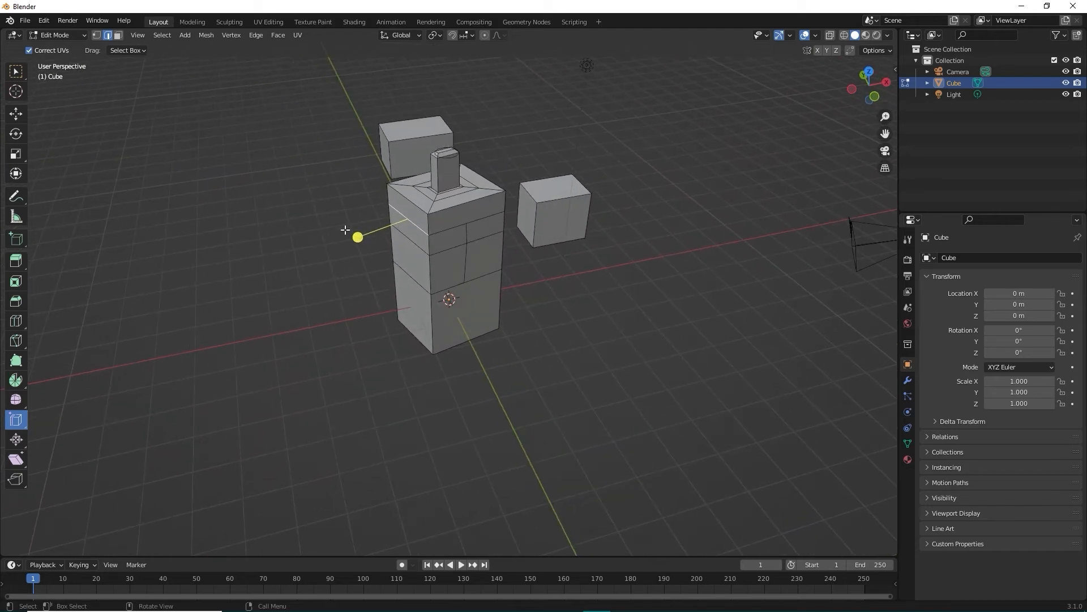
mouse_move(355, 238)
mouse_down()
mouse_move(356, 250)
mouse_move(373, 227)
mouse_up()
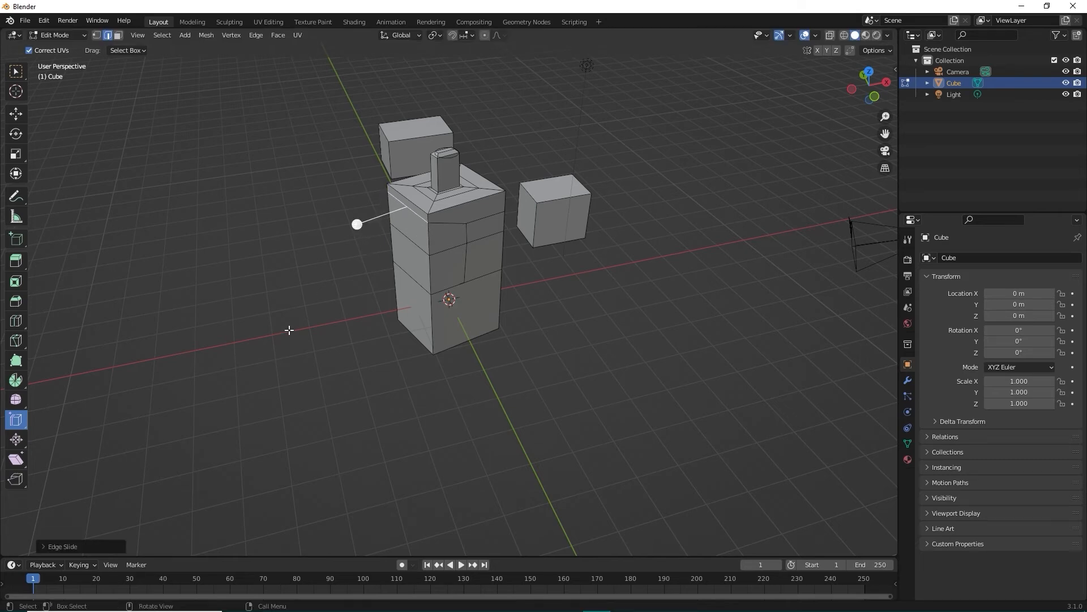
In vertex selection mode, rip the slid edge with Rip Region and pull it outward and down into a flap
middle_drag(333, 413, 391, 399)
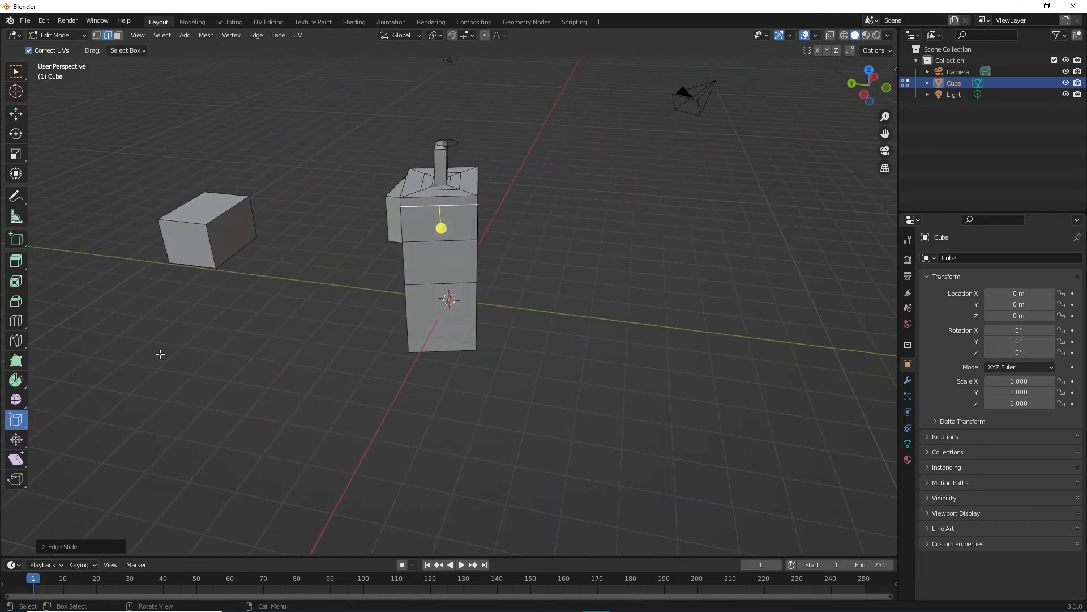
click(97, 35)
click(13, 483)
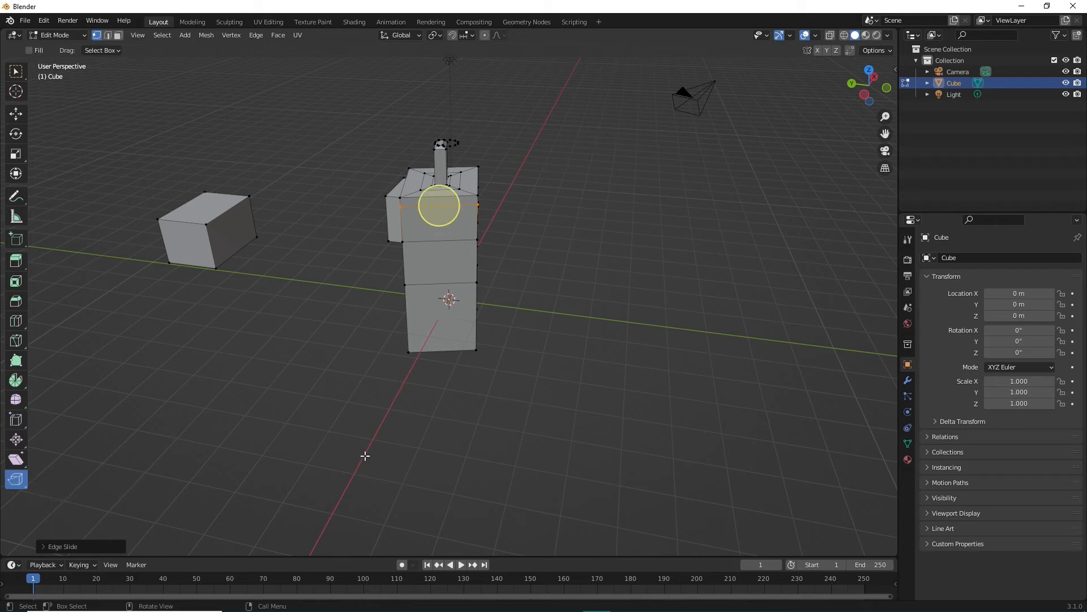
middle_drag(340, 454, 380, 462)
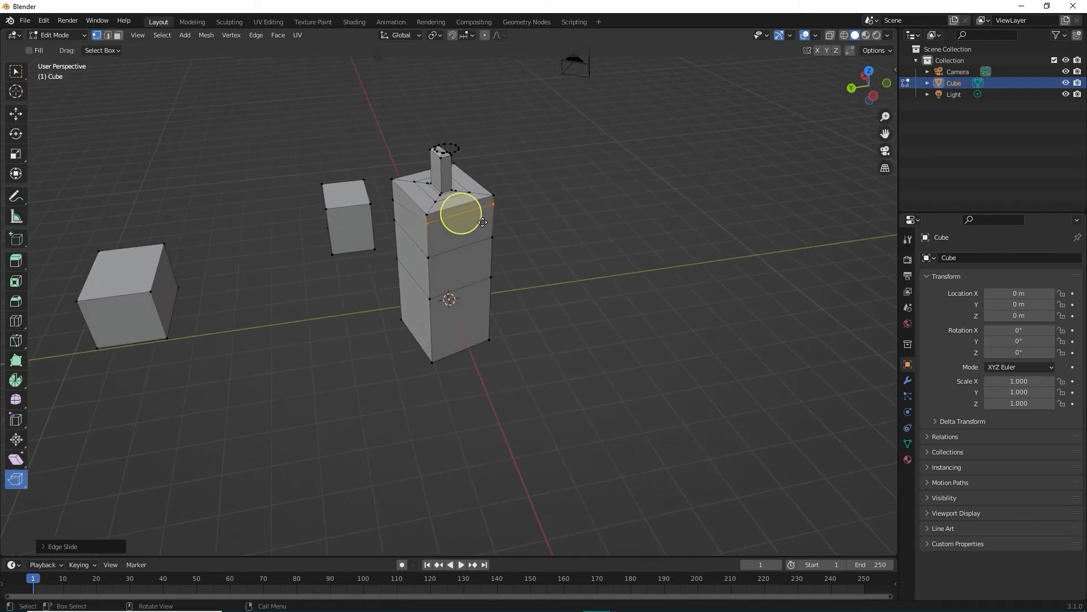
drag(461, 213, 488, 259)
middle_drag(575, 413, 407, 367)
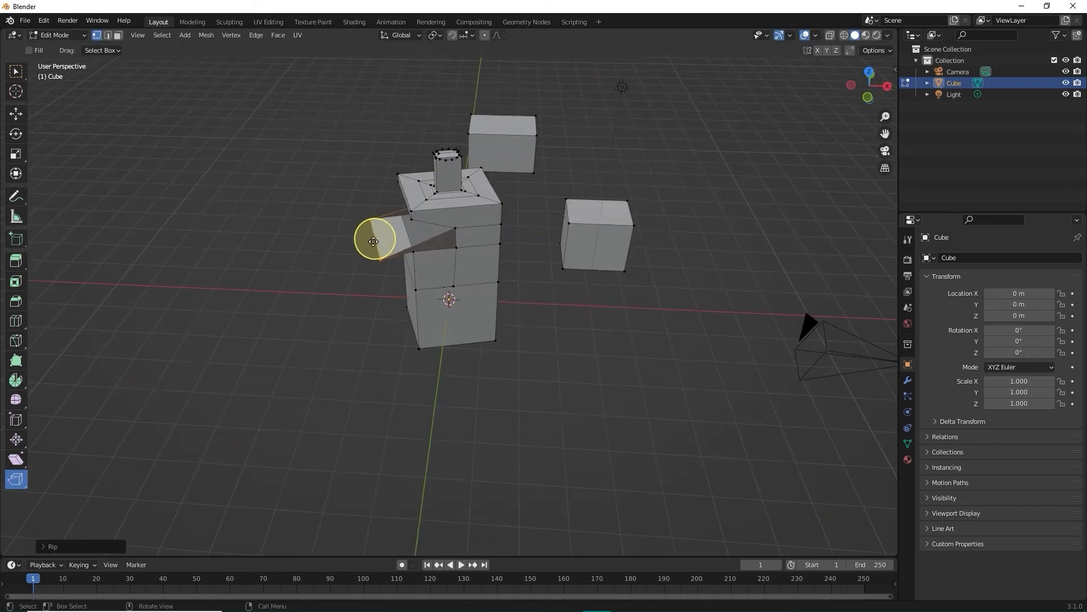
middle_drag(351, 291, 494, 394)
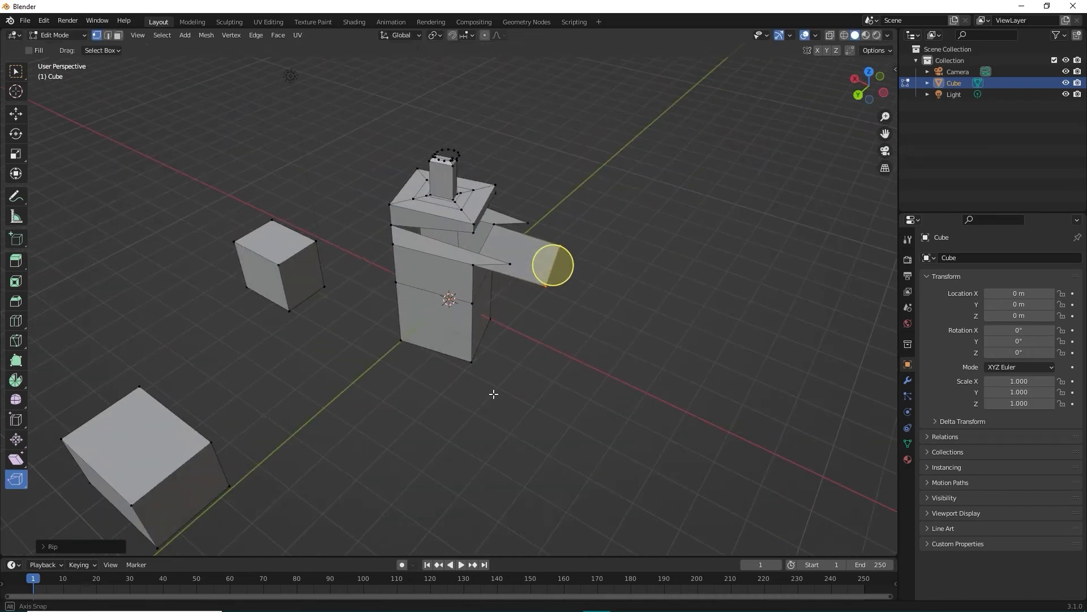
middle_drag(622, 356, 427, 339)
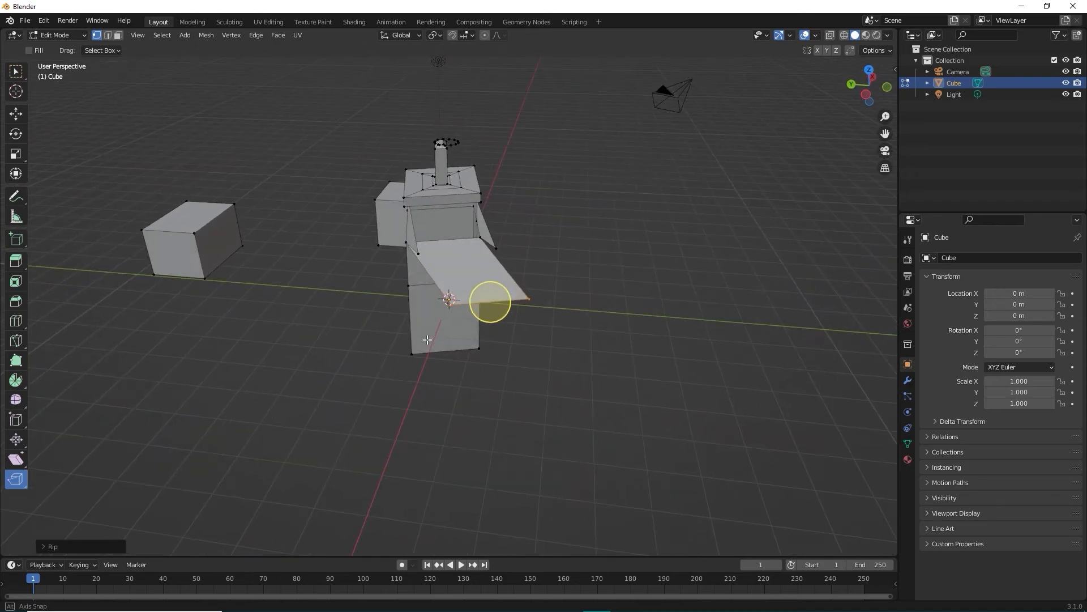
middle_drag(521, 404, 440, 407)
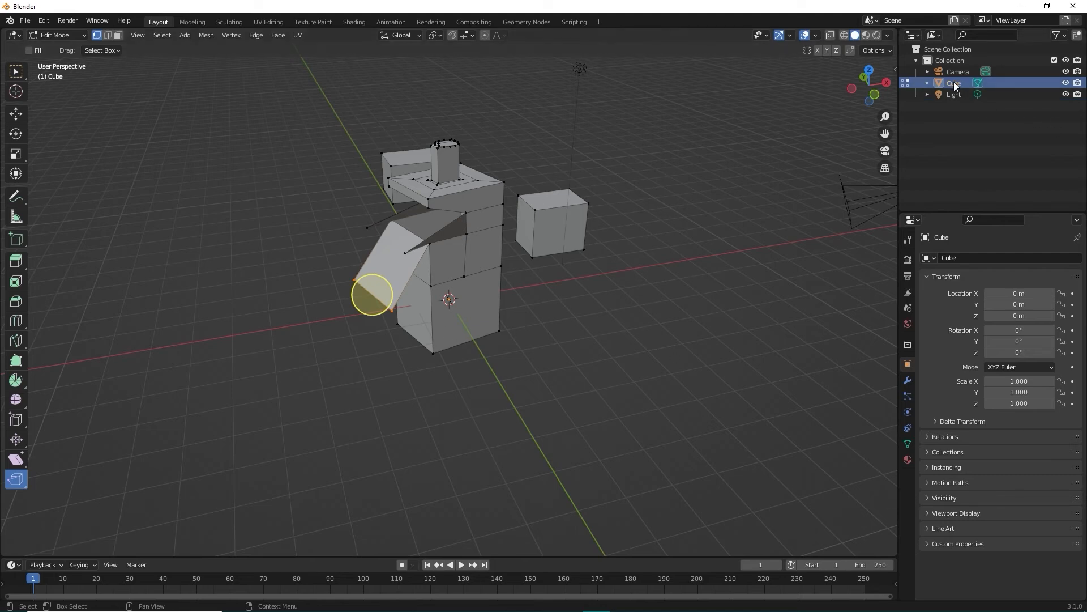
Delete the Cube object from the scene
key(x)
middle_drag(702, 350, 555, 306)
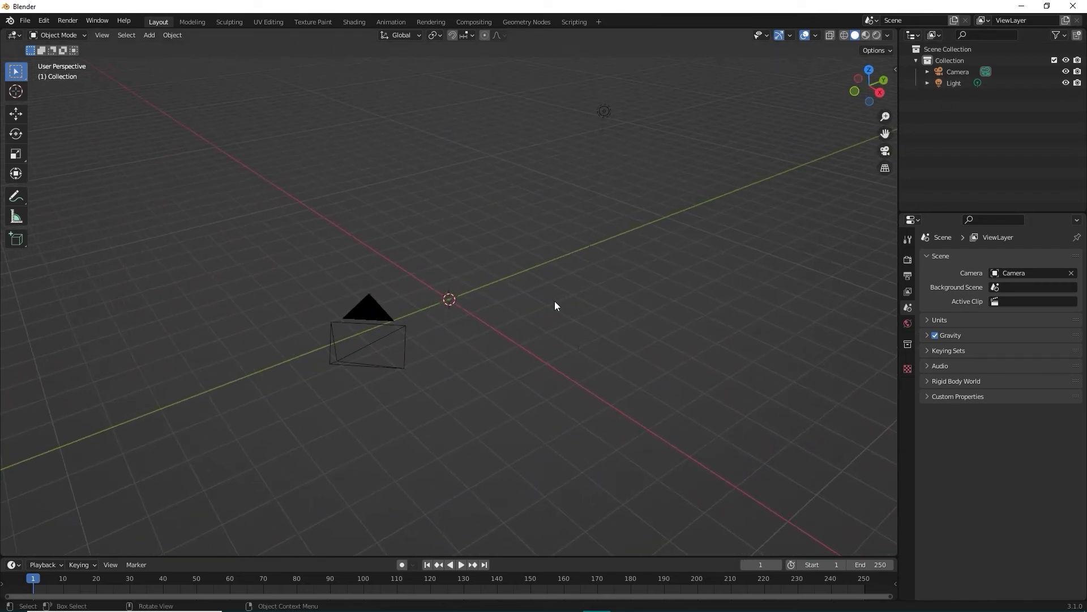
Add a UV Sphere mesh as an example primitive and delete it again
click(155, 36)
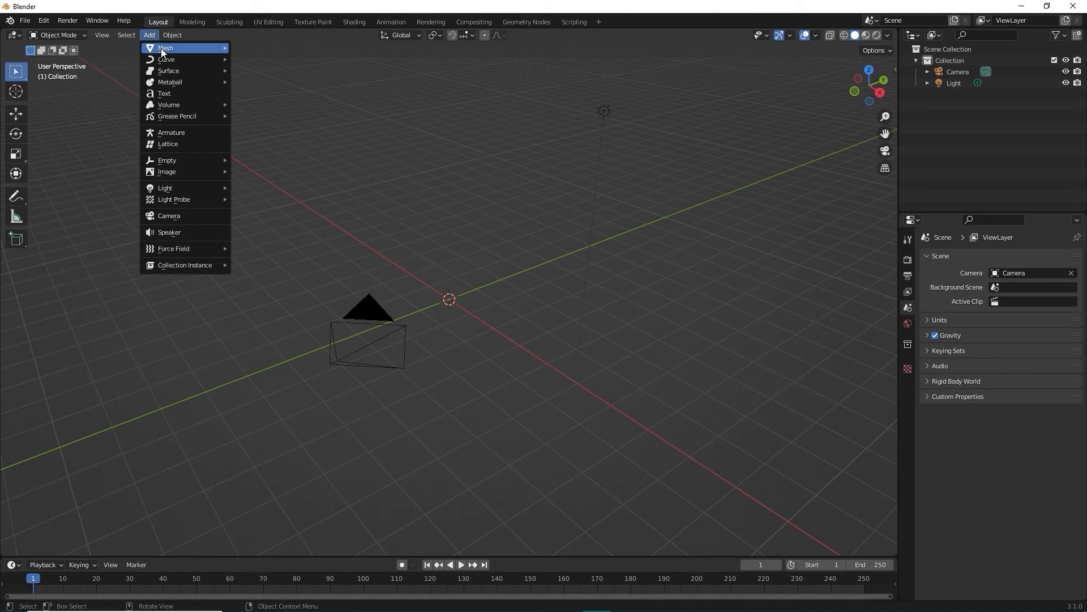
mouse_move(138, 33)
mouse_move(186, 48)
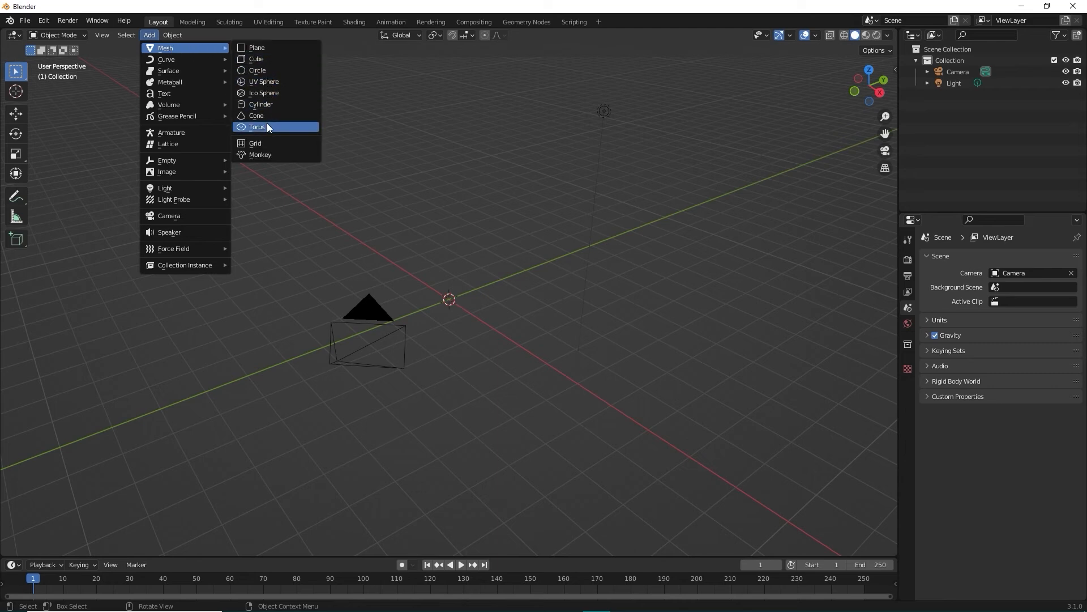
click(270, 84)
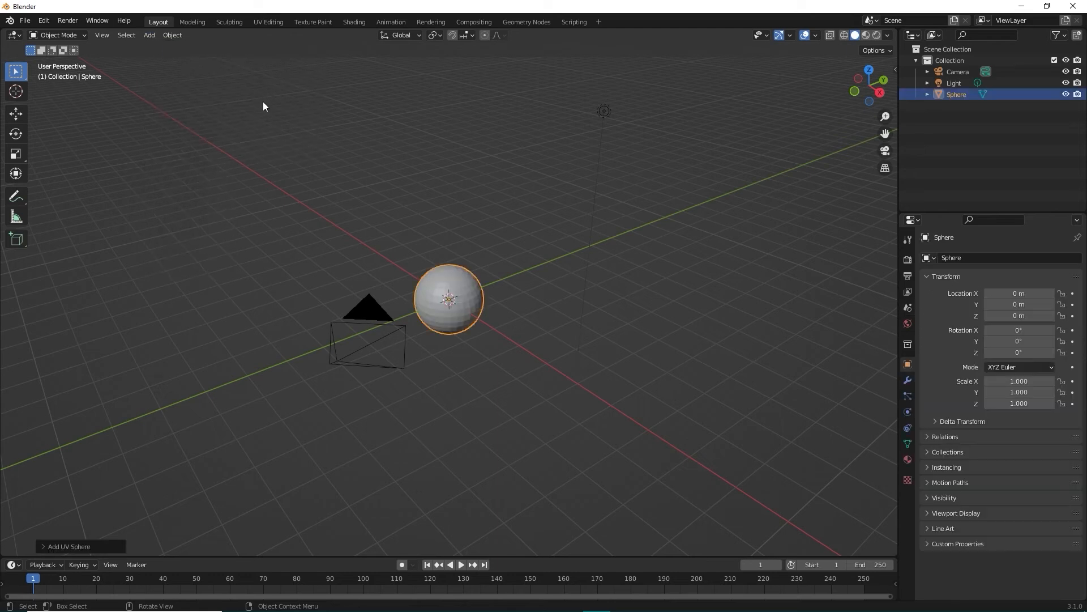
key(Delete)
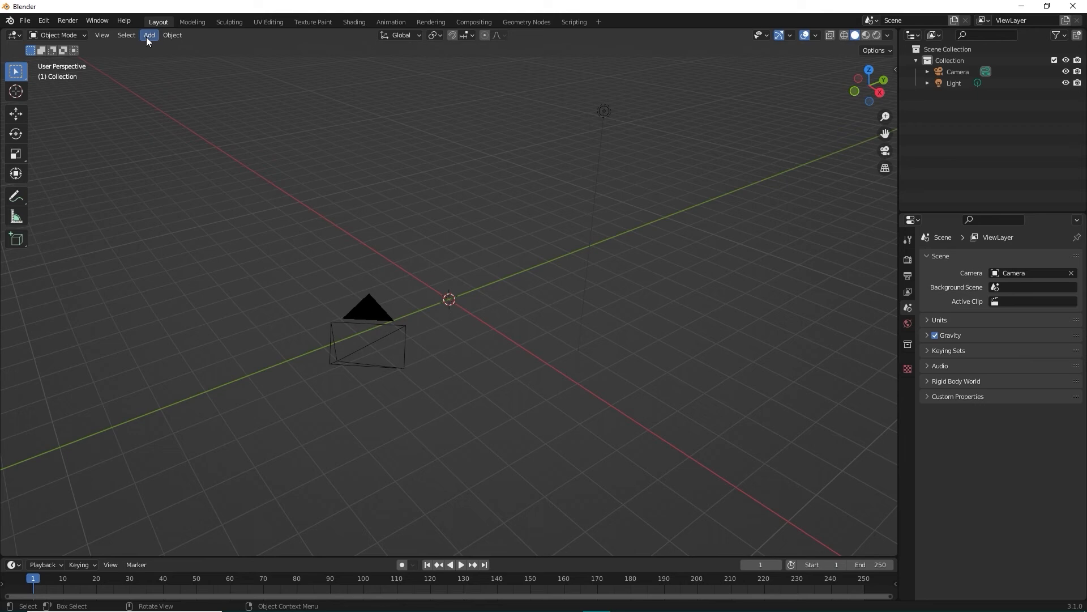
Add a Cone mesh as another example primitive and delete it again
click(147, 36)
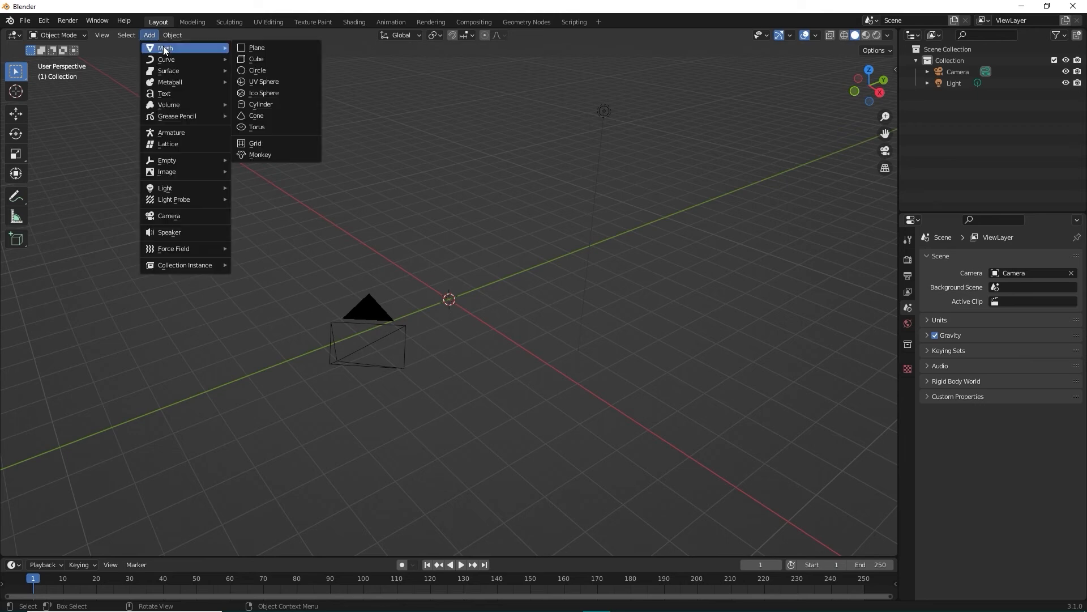
click(261, 116)
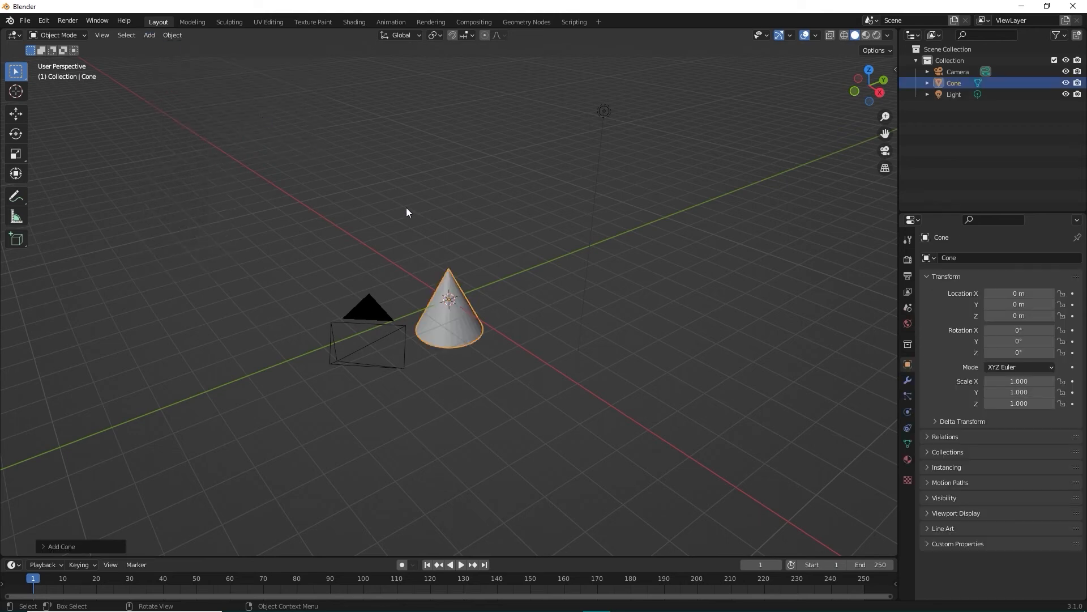
key(Delete)
Add a Text object at the 3D cursor in the empty scene
click(148, 35)
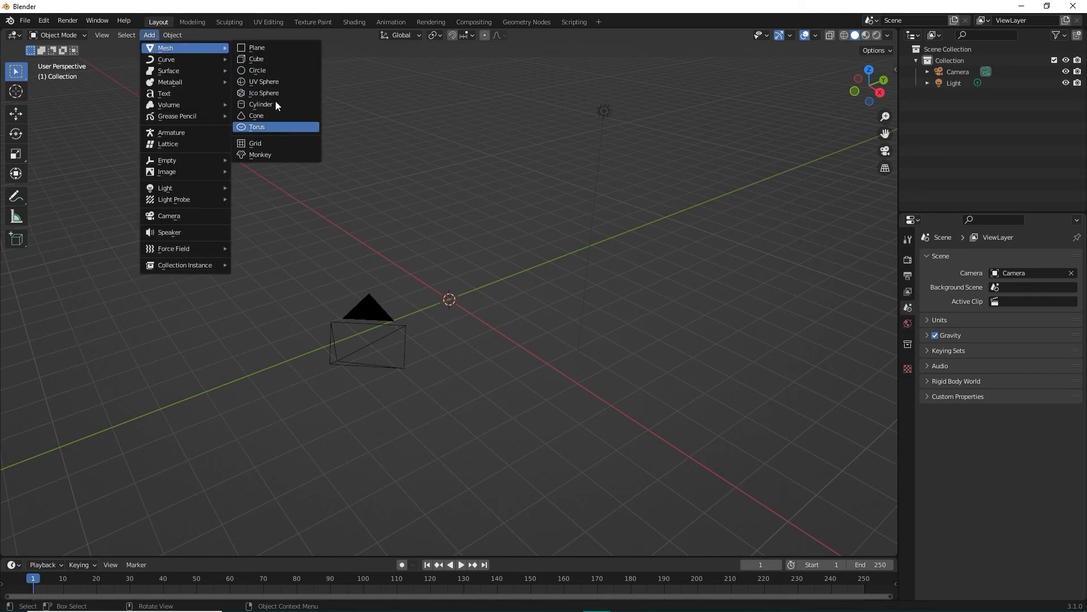
click(167, 97)
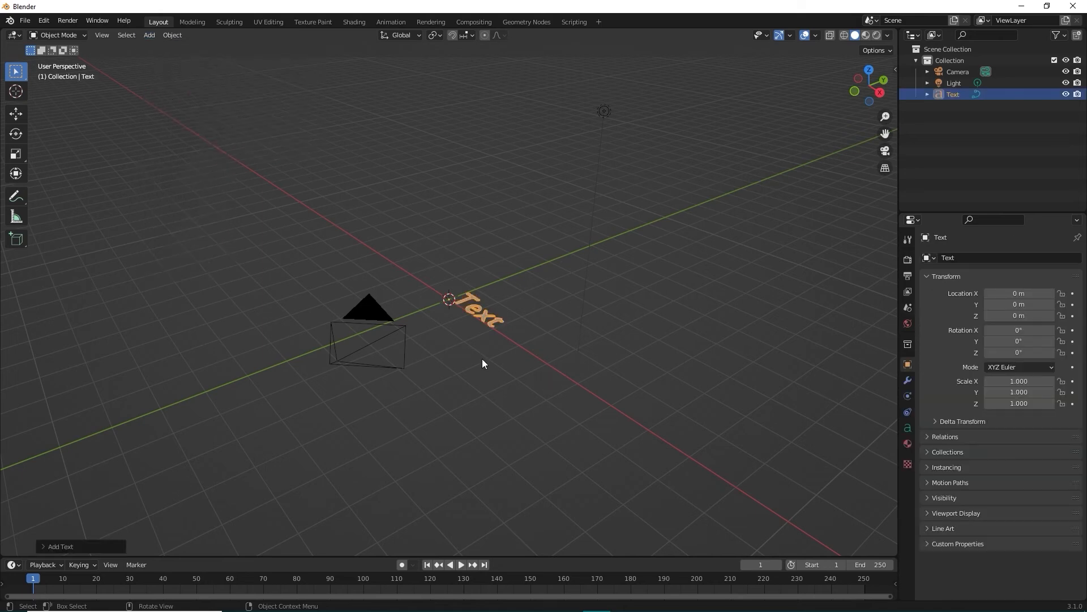
middle_drag(482, 355, 566, 397)
Enter Edit Mode on the text object and replace its default wording with "Hi!"
click(68, 35)
click(61, 59)
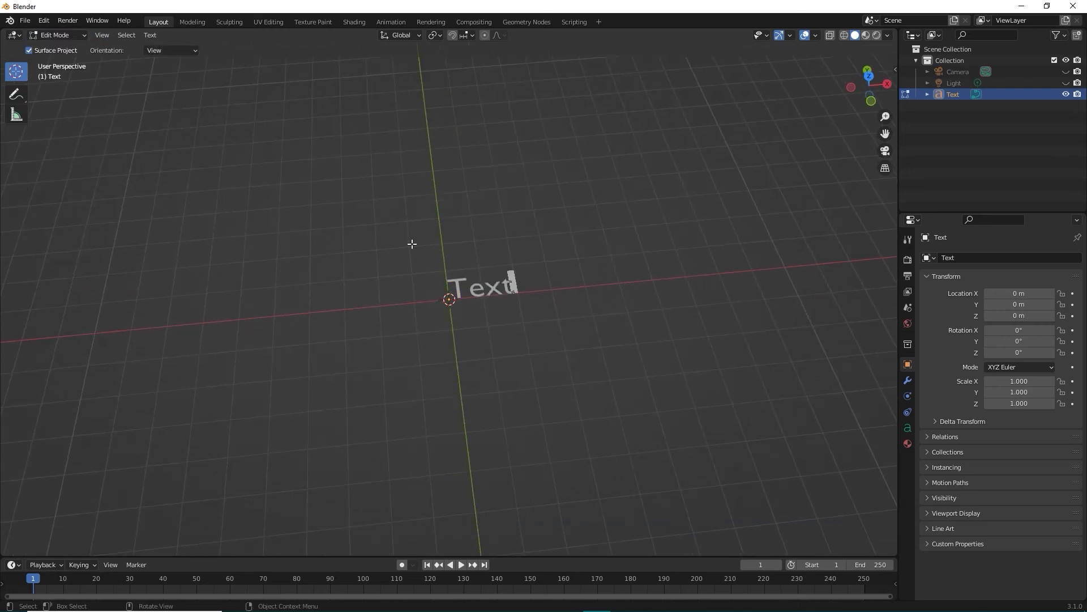
key(BackSpace)
key(BackSpace)
key(BackSpace)
key(BackSpace)
text(Hi!)
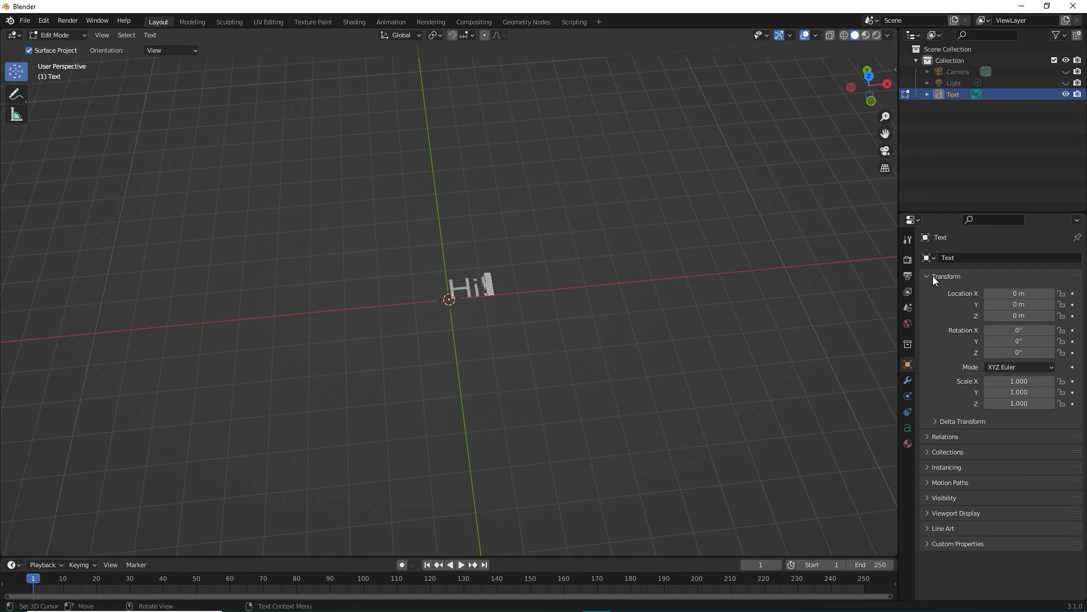
Examine the text object's data properties, including its Texture Space, Geometry and Paragraph settings
click(908, 429)
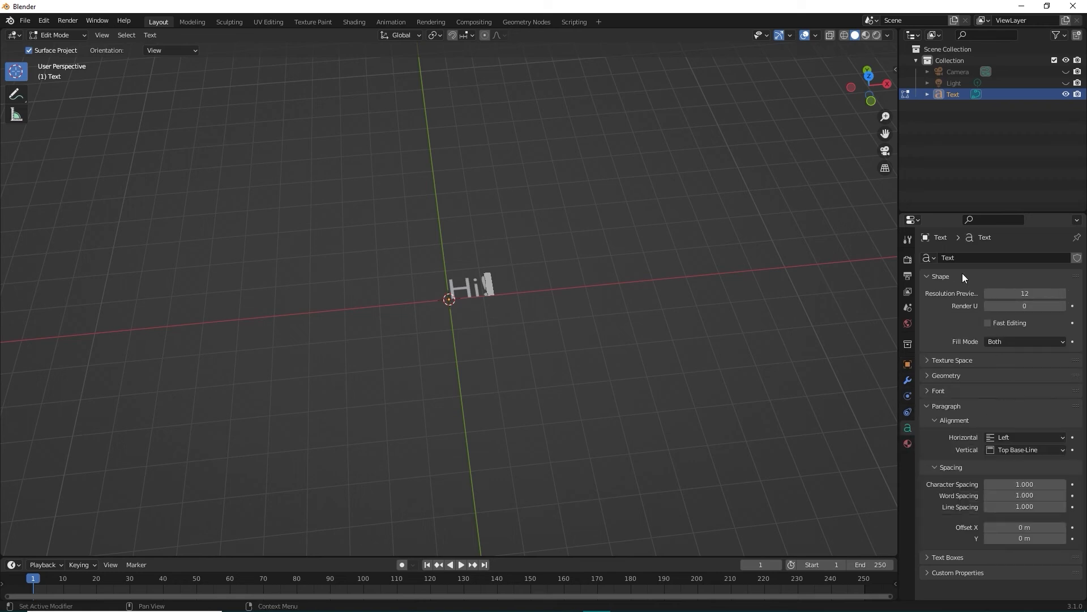
click(928, 361)
click(927, 361)
click(929, 404)
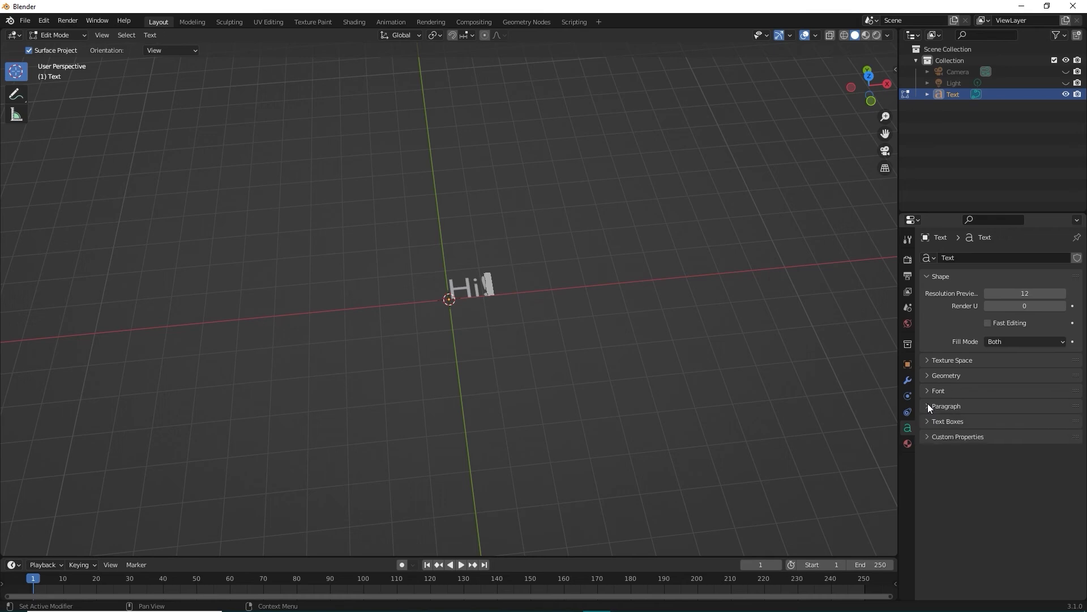
click(930, 375)
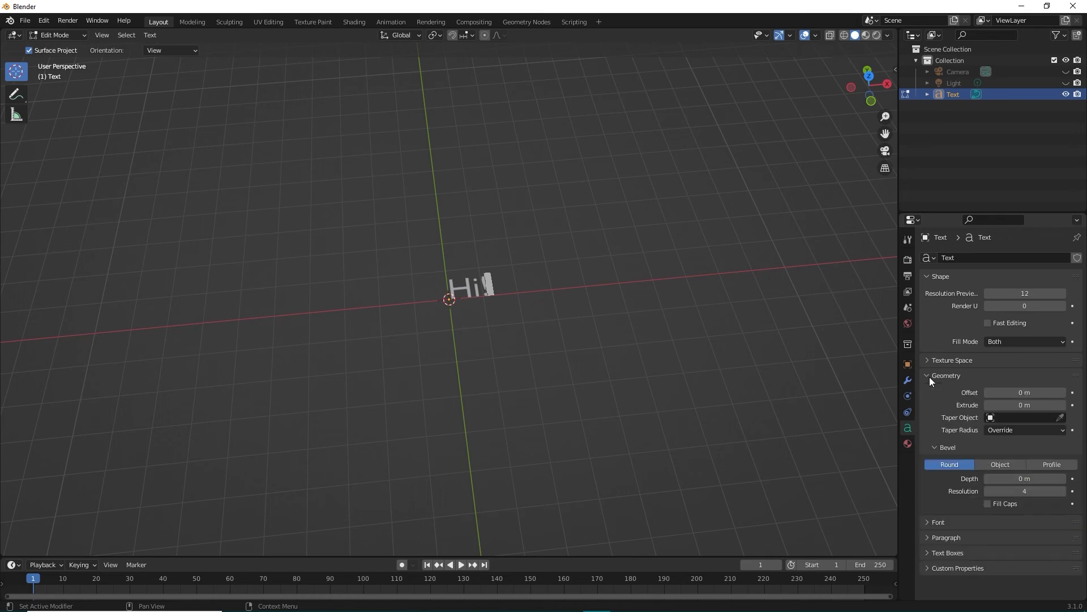
click(929, 376)
middle_drag(556, 349, 789, 240)
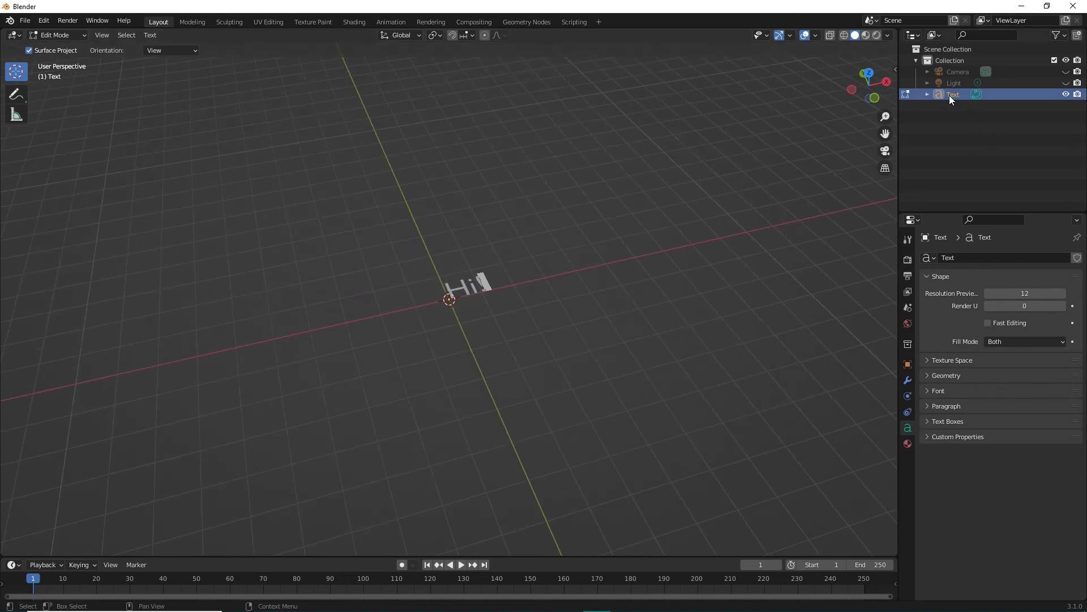
Delete the text object from the scene
key(Delete)
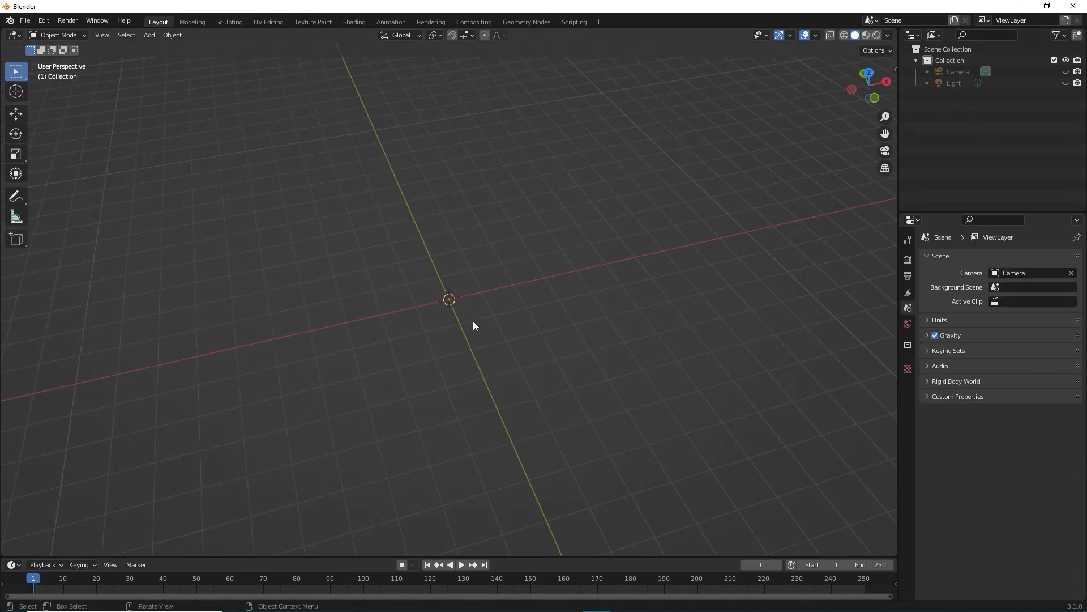
middle_drag(551, 347, 466, 321)
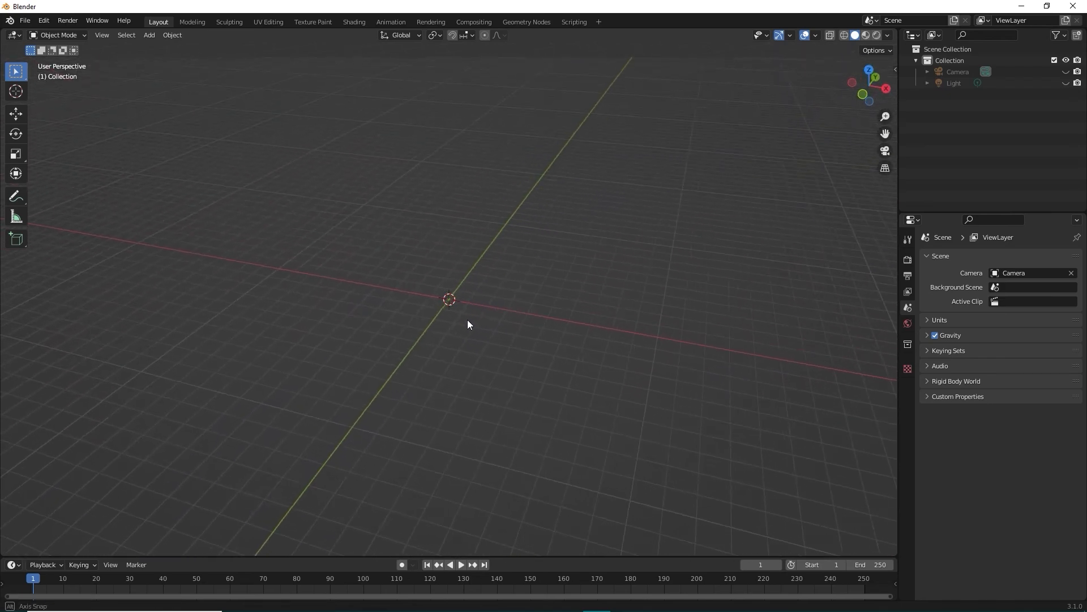
Add 20220524_101310.jpg from the desktop tutorial folder's Cereal Box Model subfolder to the main collection as a reference image
click(946, 60)
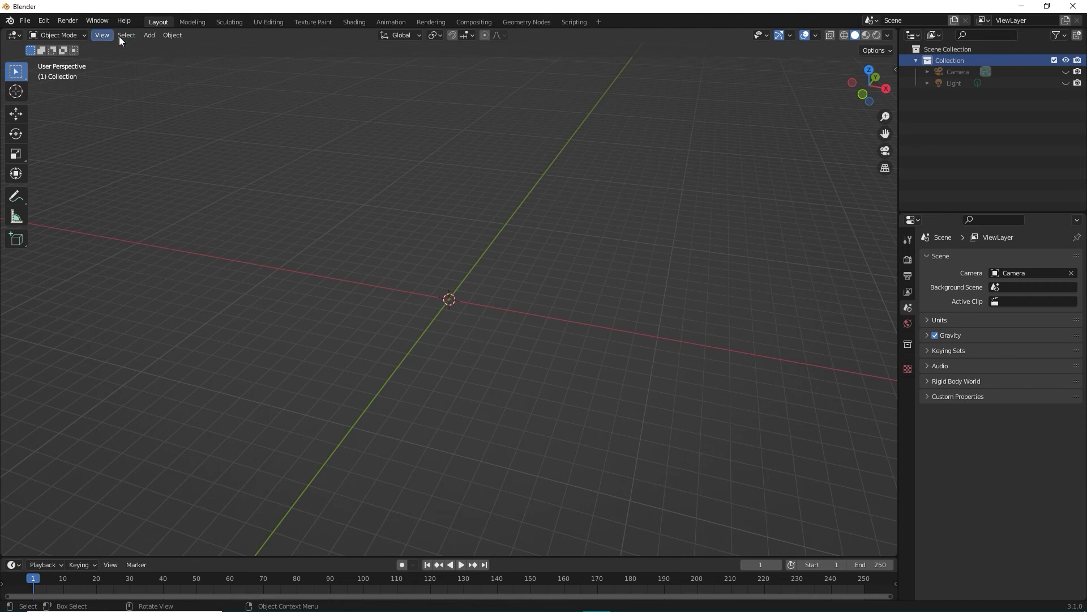
click(144, 35)
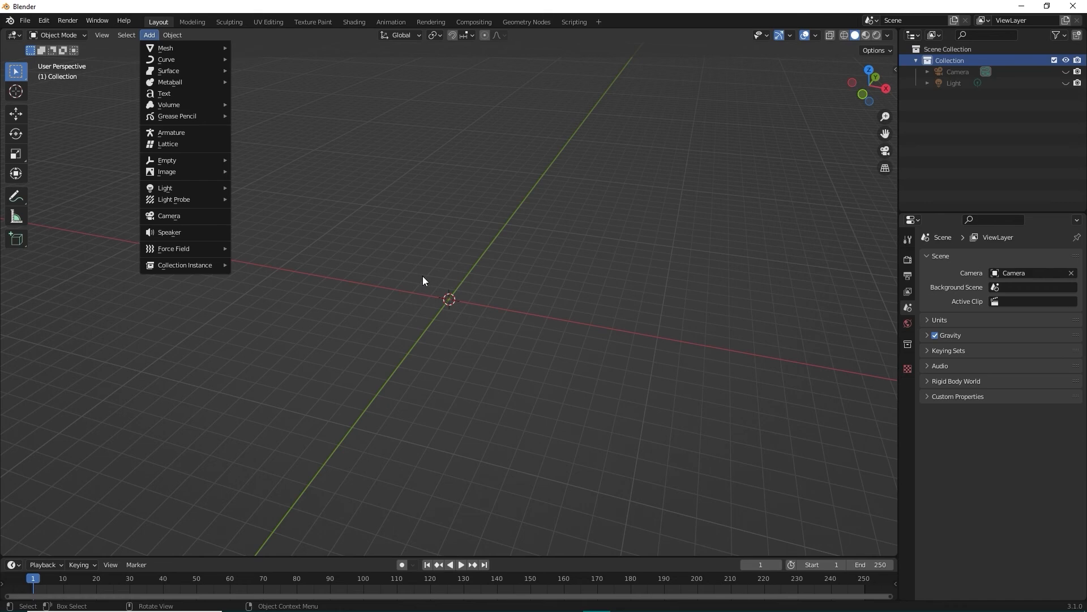
click(148, 35)
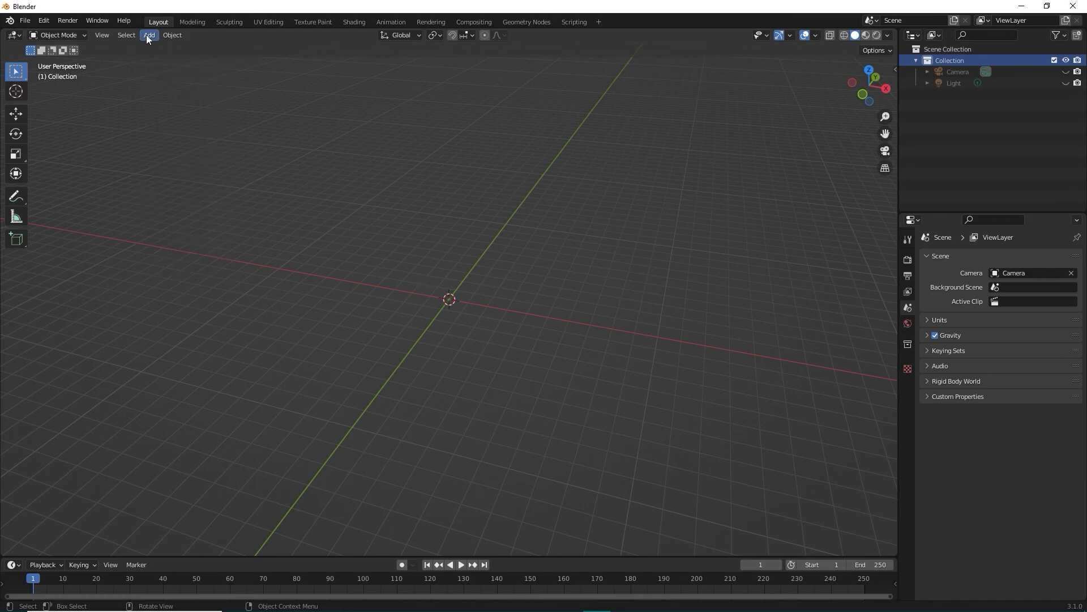
click(147, 35)
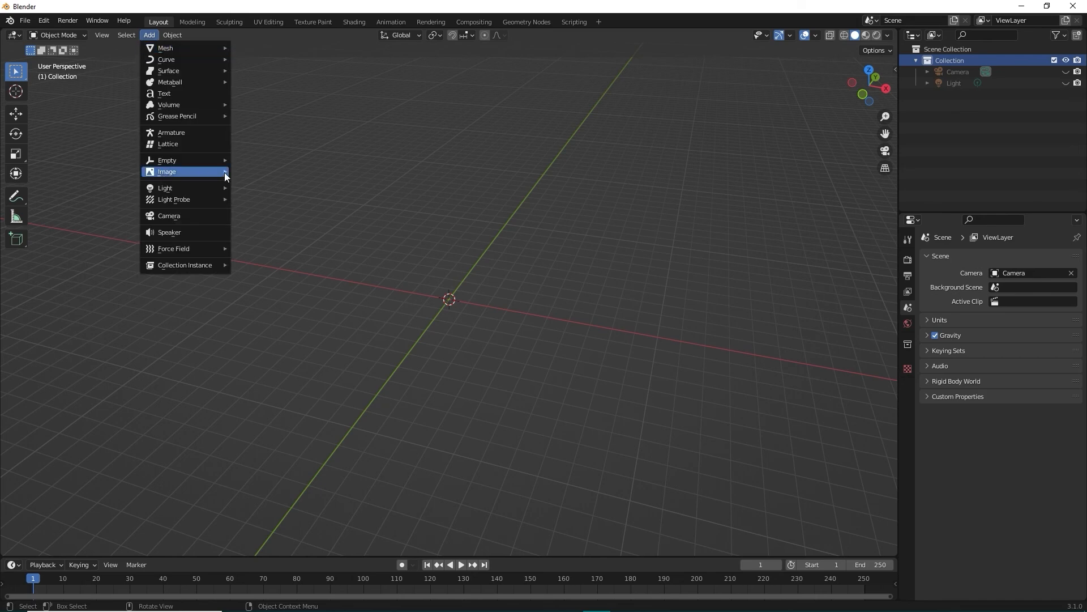
mouse_move(266, 173)
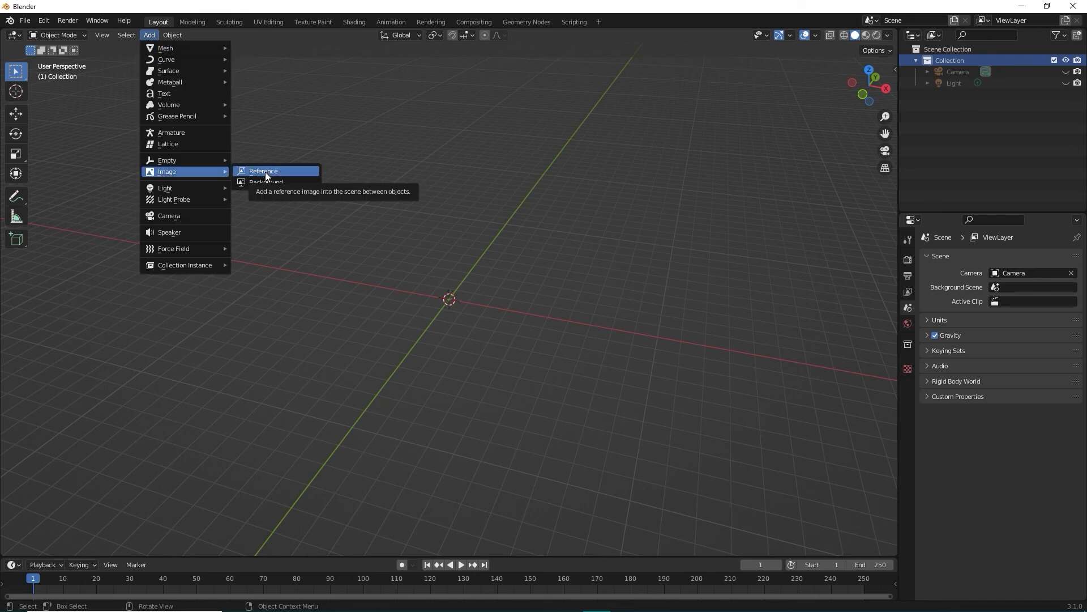
click(265, 172)
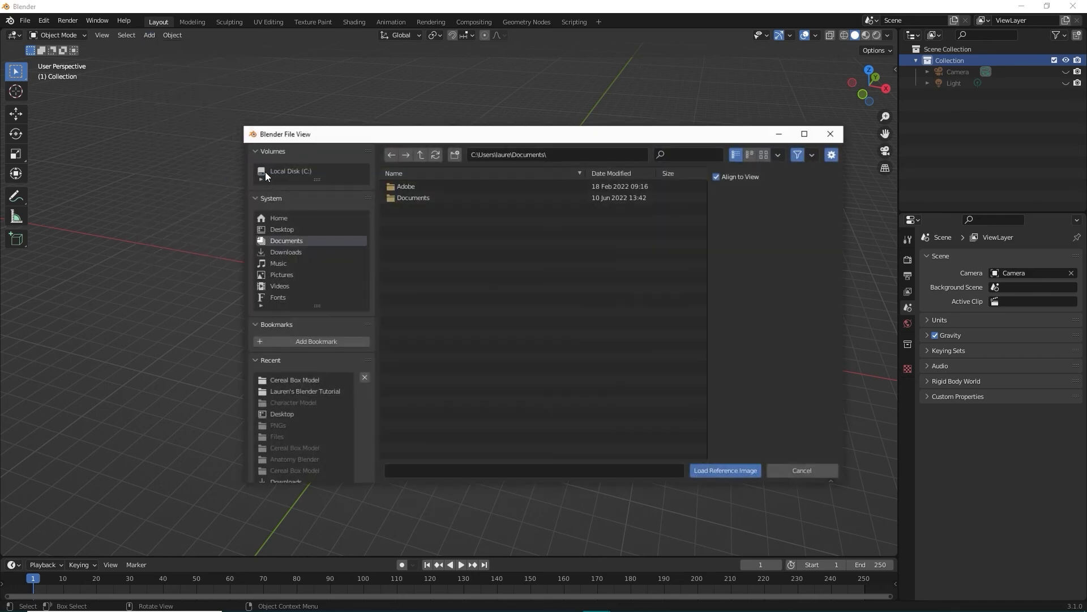
click(274, 227)
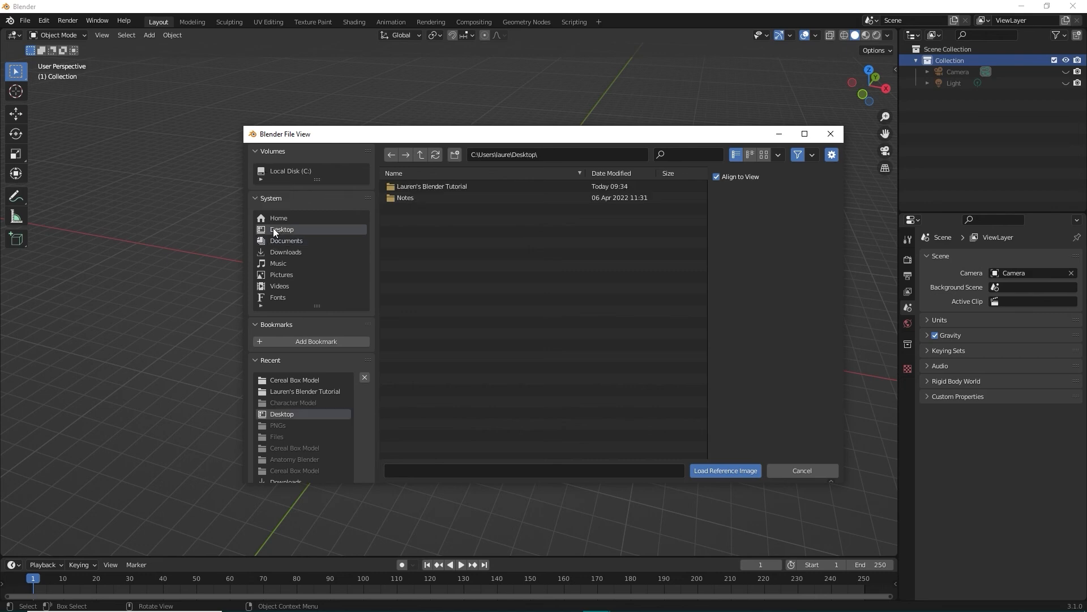
double_click(427, 186)
double_click(413, 209)
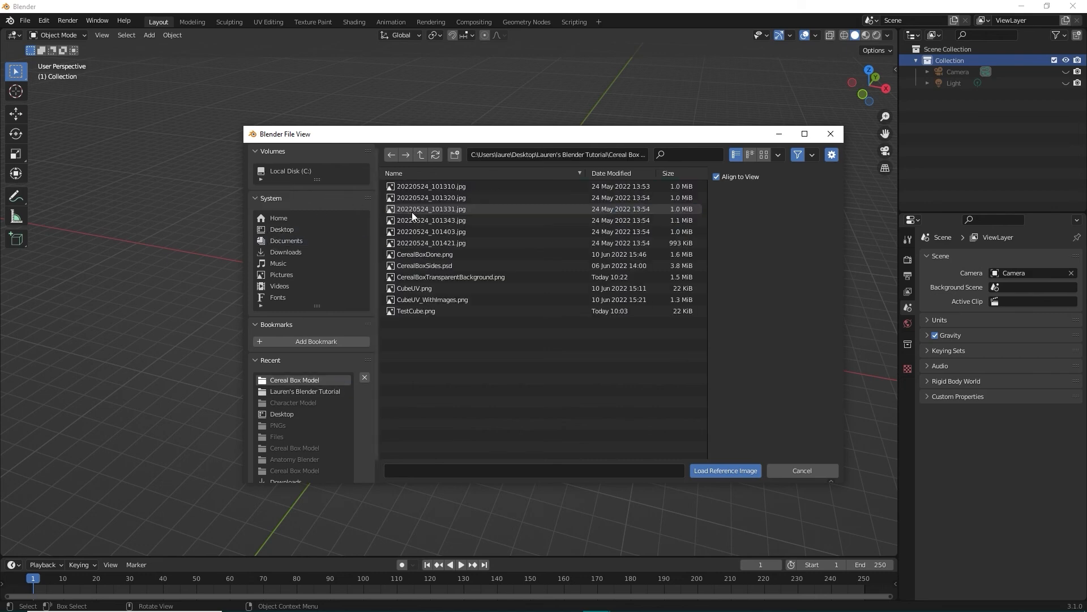
click(413, 186)
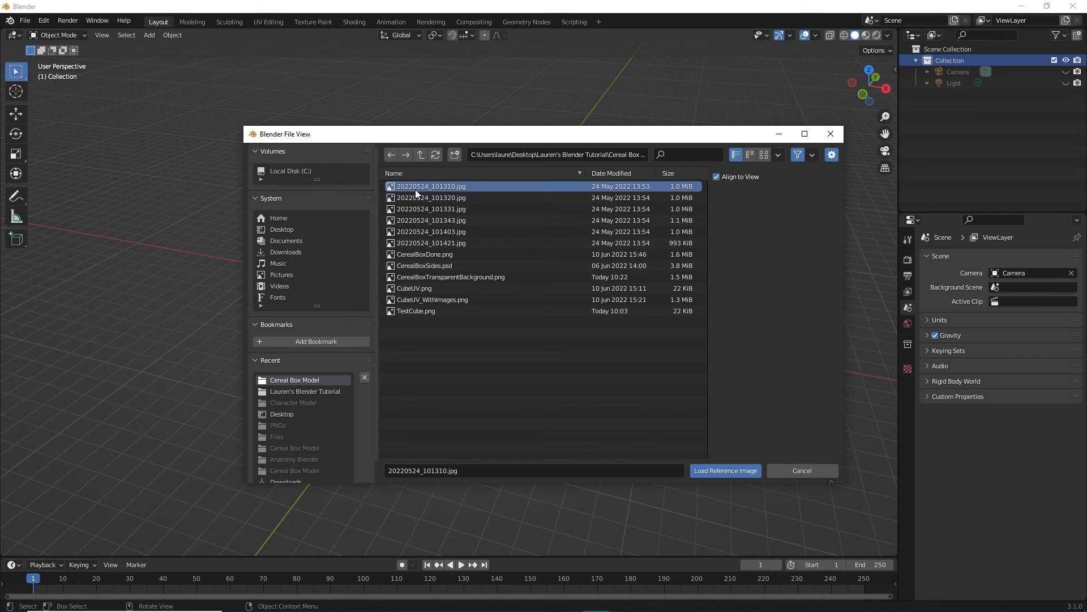
click(733, 471)
Set the cereal box reference image's X rotation to 90° in its object properties
middle_drag(461, 396, 489, 394)
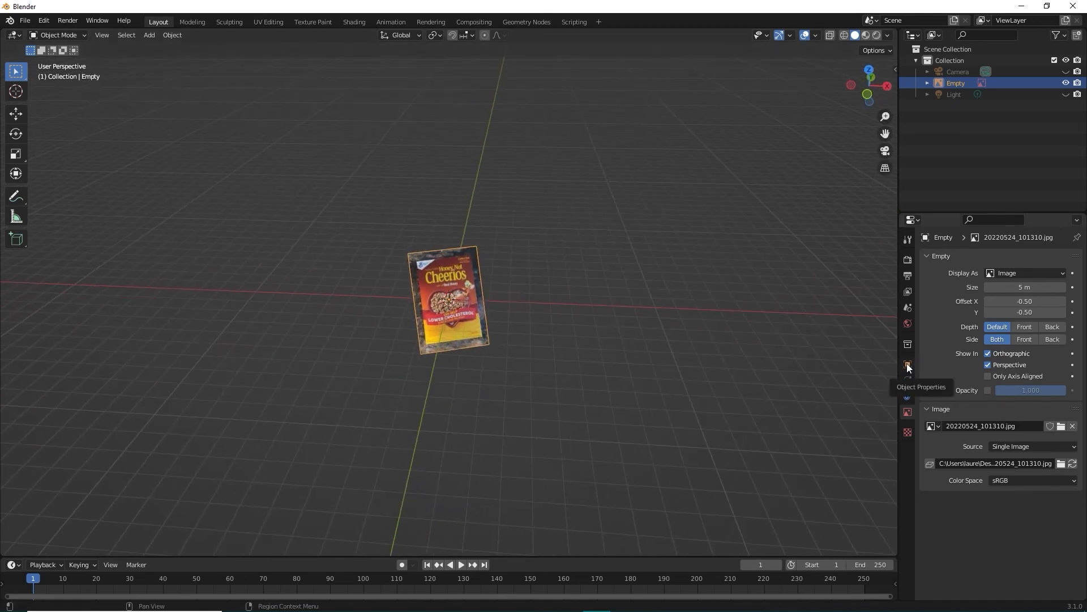
click(908, 364)
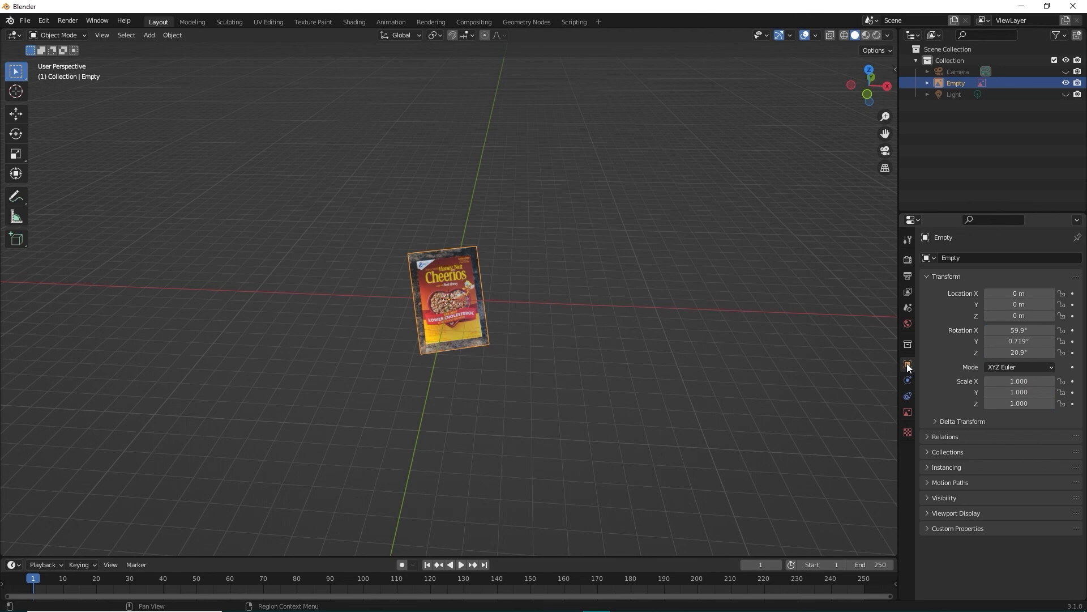
click(1014, 330)
text(90)
key(Return)
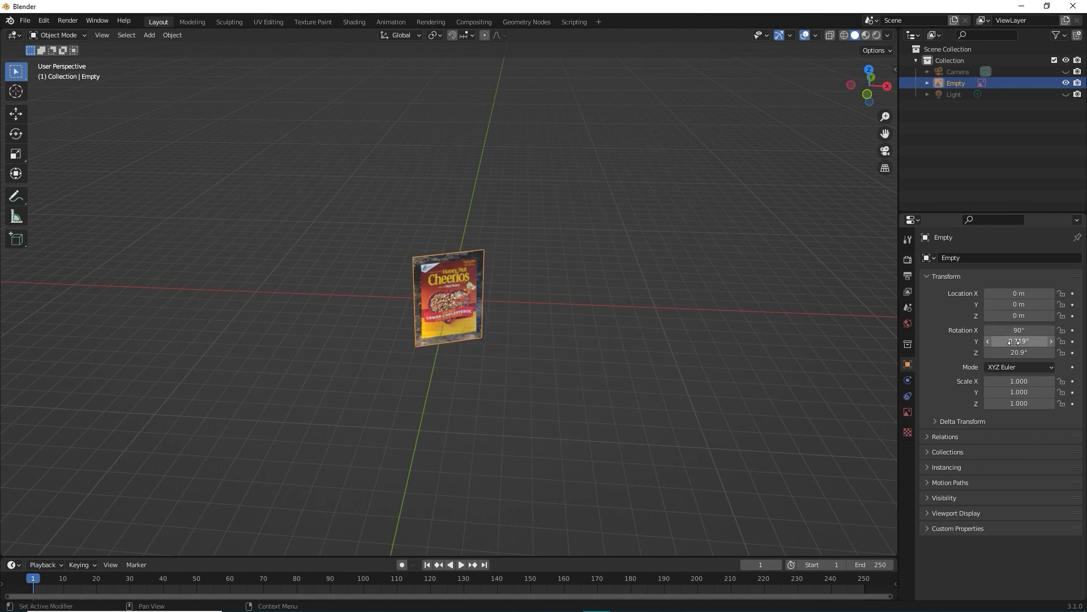
Set the reference image's Y and Z rotation to 0° so it aligns with the X axis
click(1014, 342)
text(0)
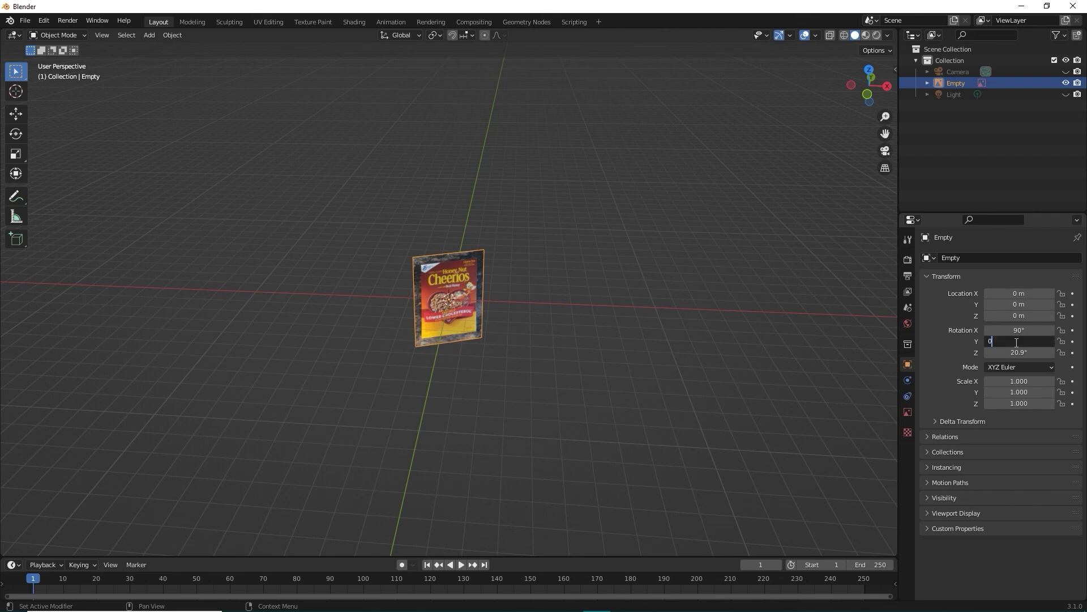
key(Return)
click(1017, 353)
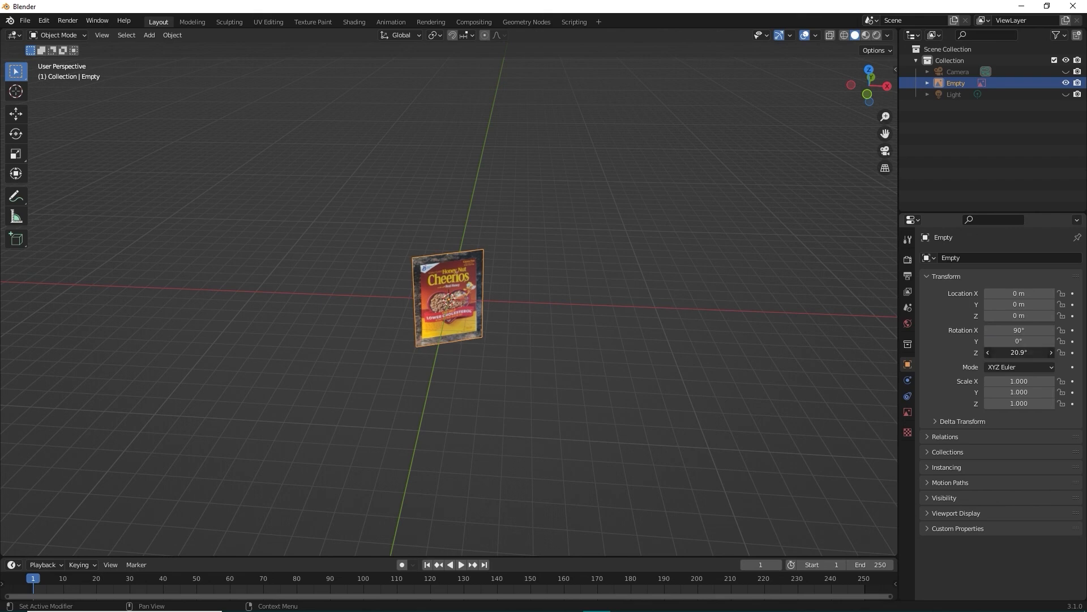
click(1018, 353)
text(0)
key(Return)
middle_drag(530, 374, 571, 366)
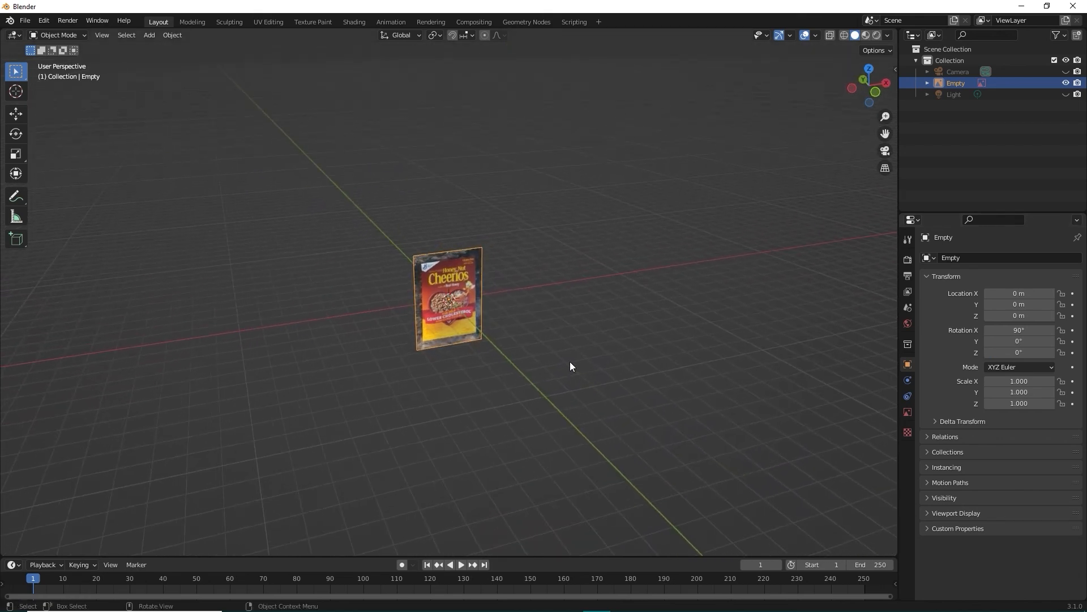
Move the reference image with the Move tool to about 1 m along Y and 2.02 m along Z, and deselect it
key(shift+space)
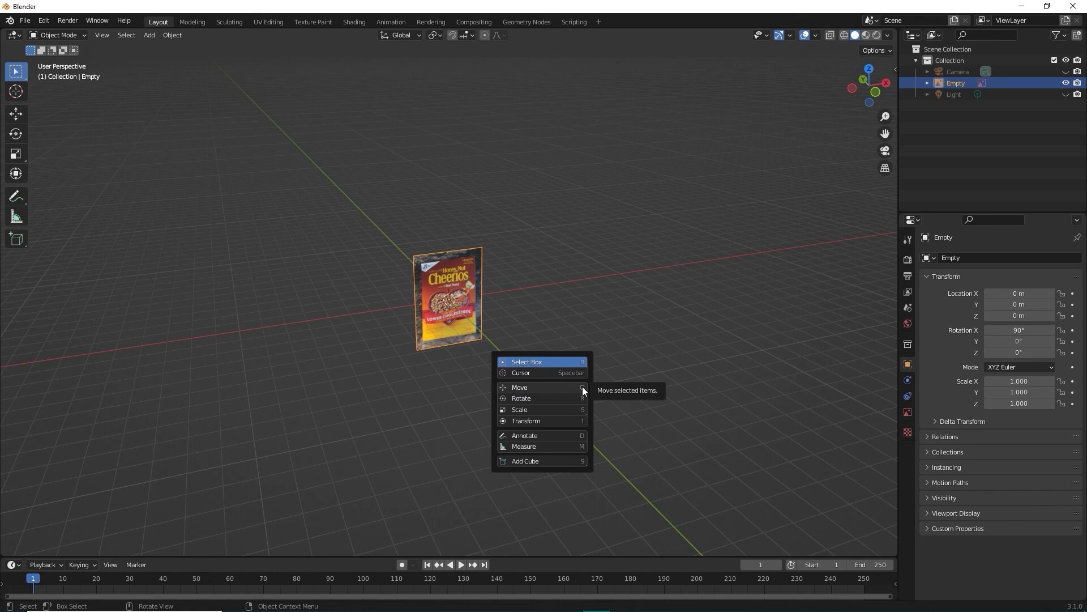
key(g)
middle_drag(482, 379, 416, 372)
middle_drag(524, 295, 482, 284)
drag(482, 283, 459, 207)
middle_drag(440, 375, 515, 370)
scroll(501, 336, up, 2)
middle_drag(578, 329, 600, 369)
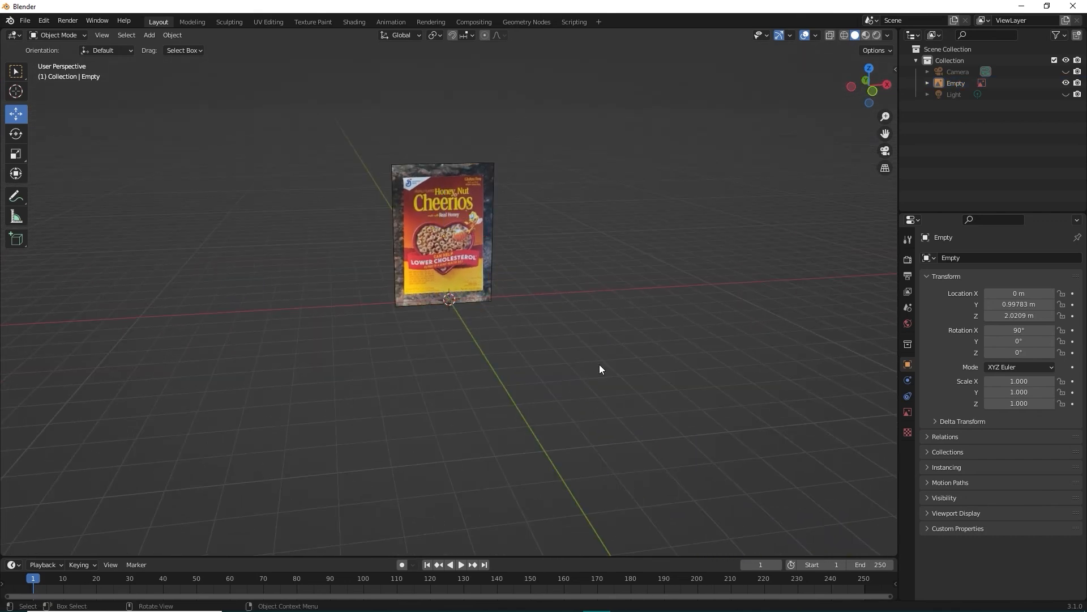